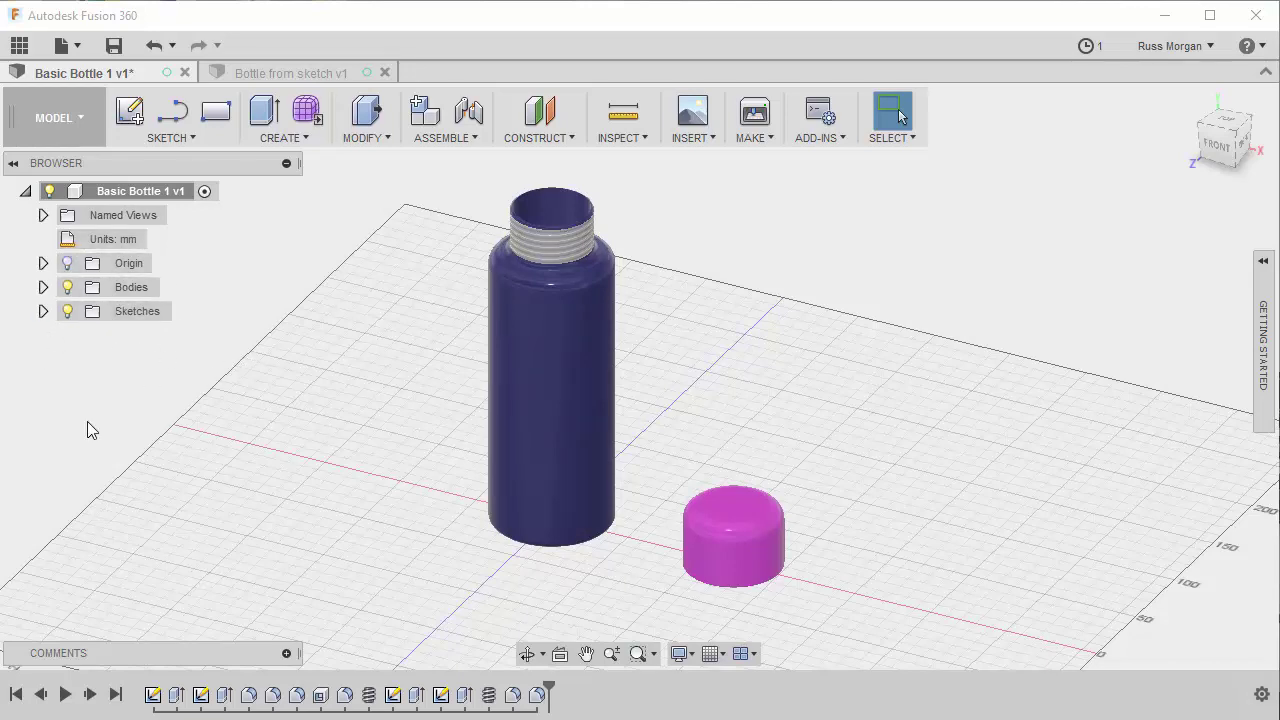
Expand the bodies list and toggle the visibility of Body1 and Body2 to identify which part each one is
left_click(43, 287)
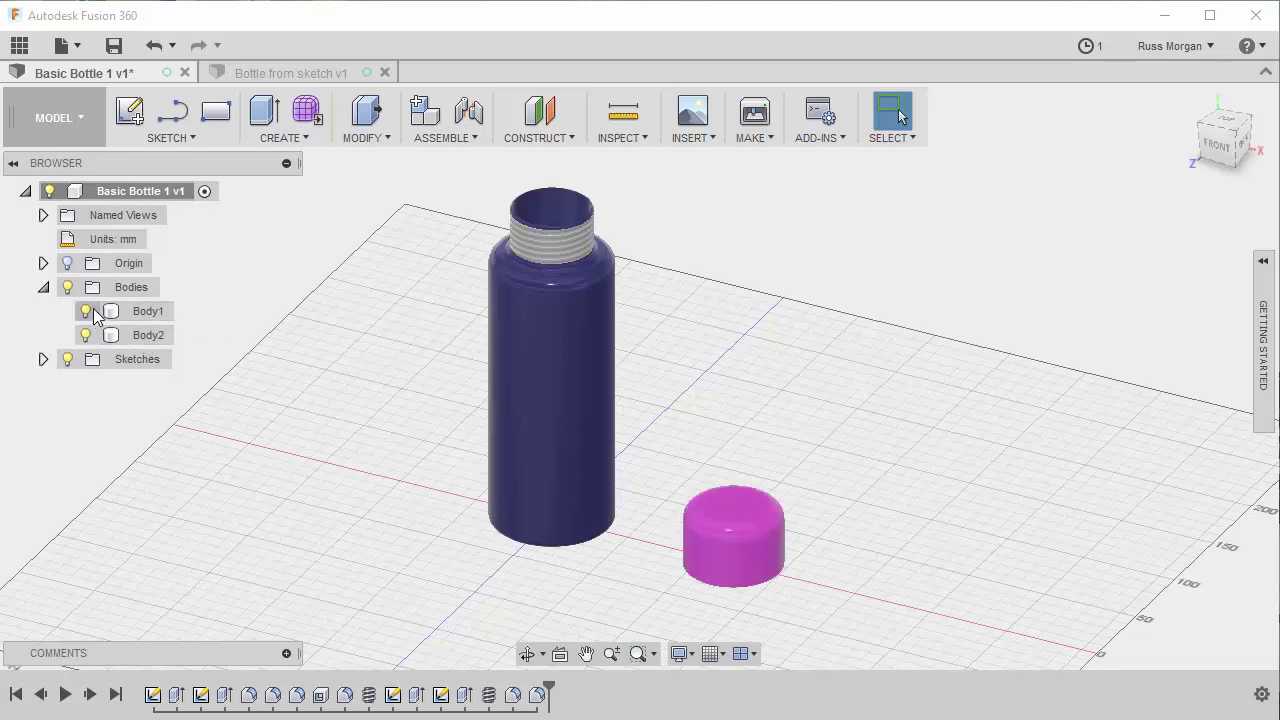
left_click(86, 311)
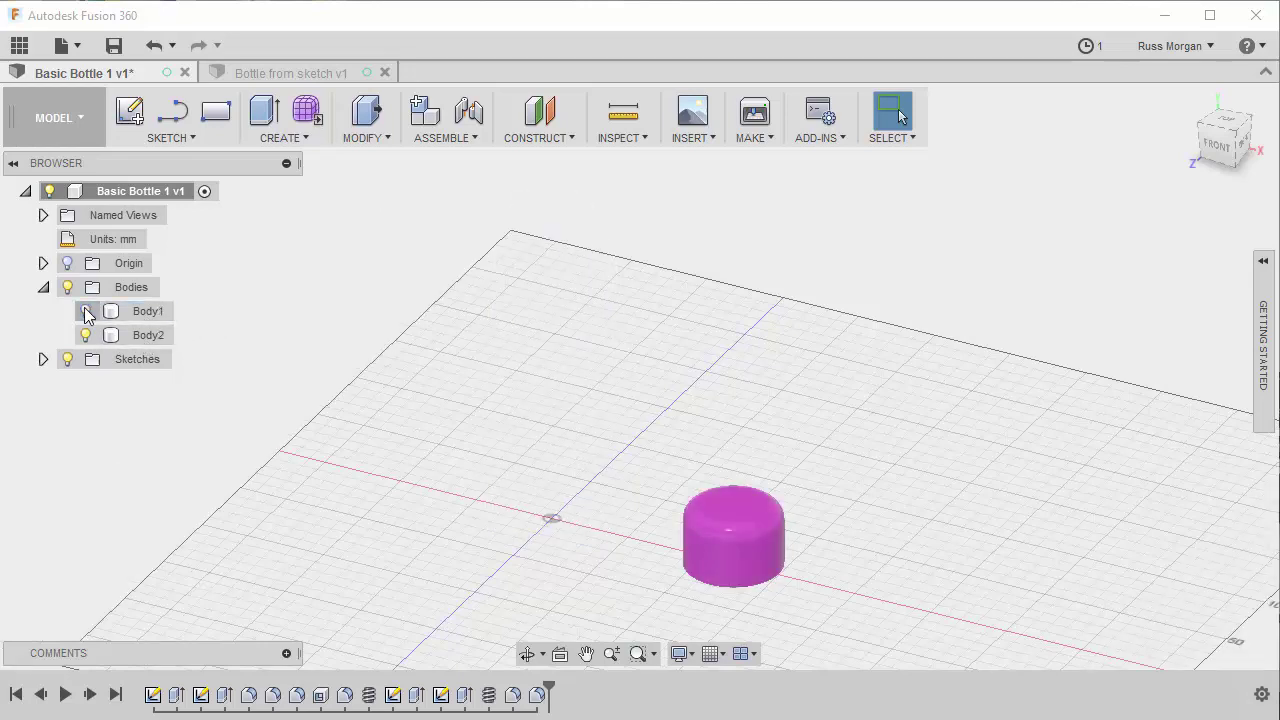
left_click(86, 311)
left_click(86, 312)
left_click(86, 312)
left_click(86, 335)
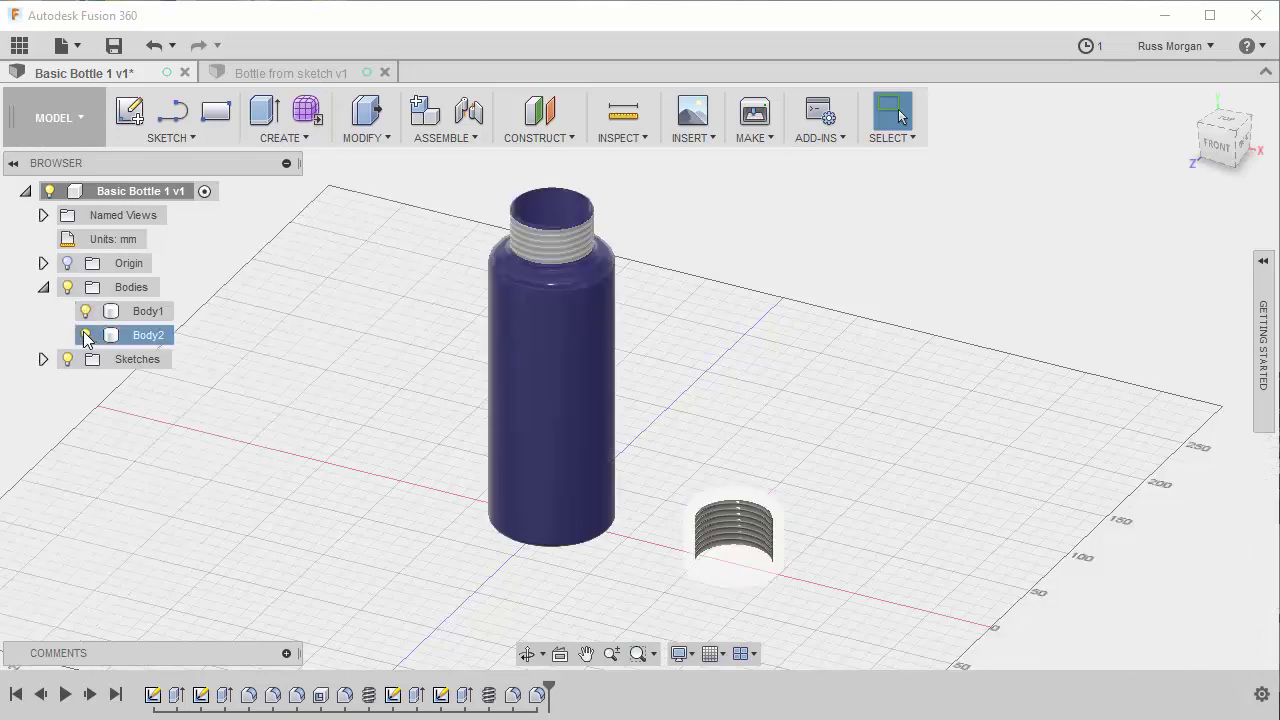
left_click(86, 336)
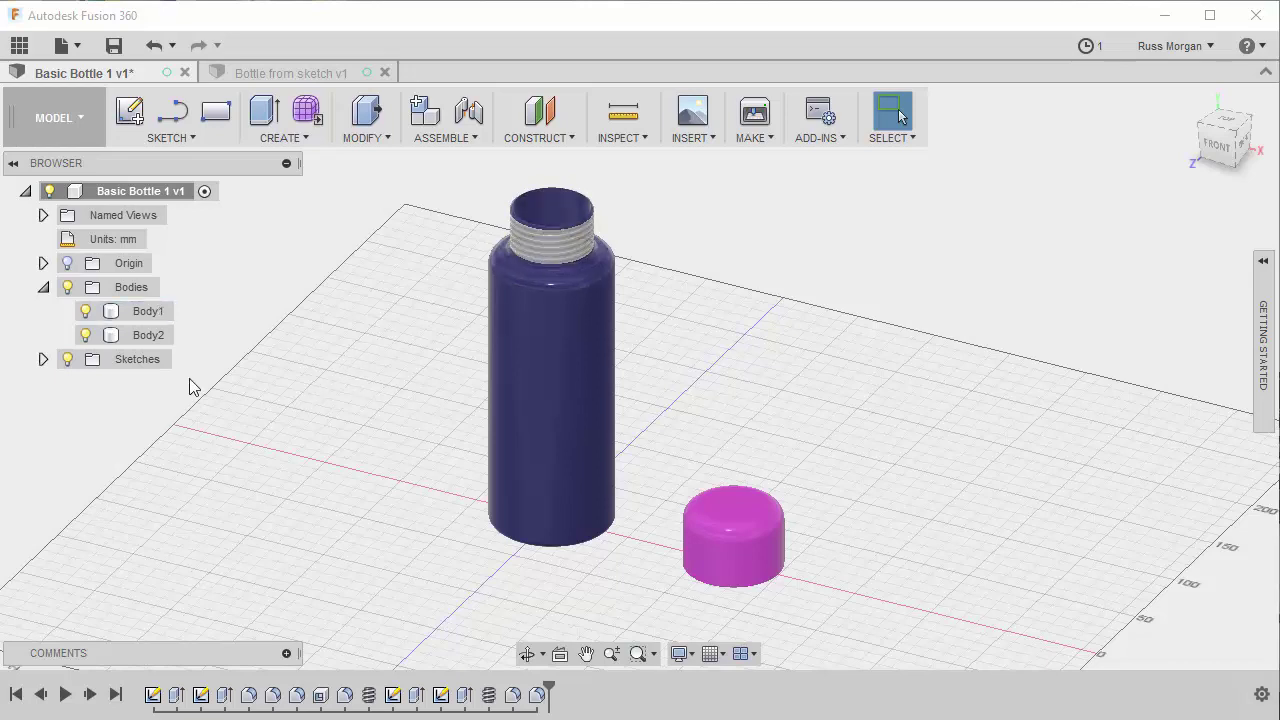
Create a component from Body1, the bottle body, and toggle the component's visibility to check it
left_click(140, 313)
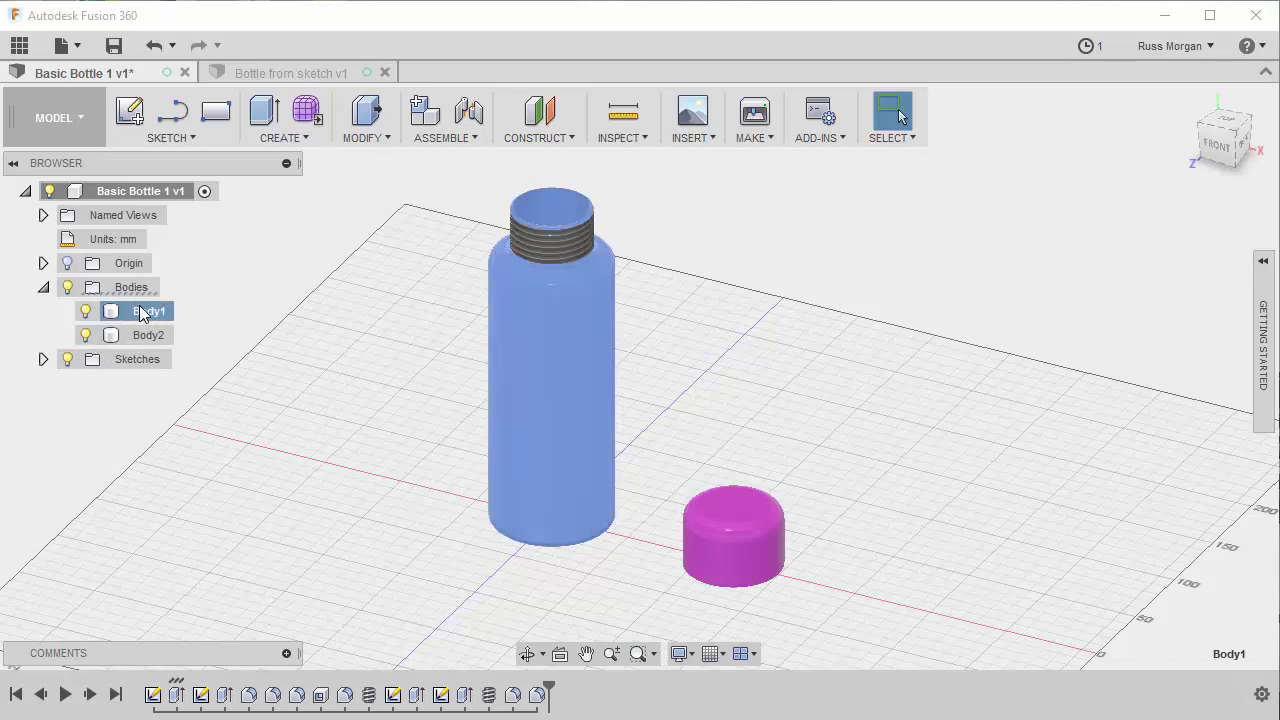
right_click(141, 313)
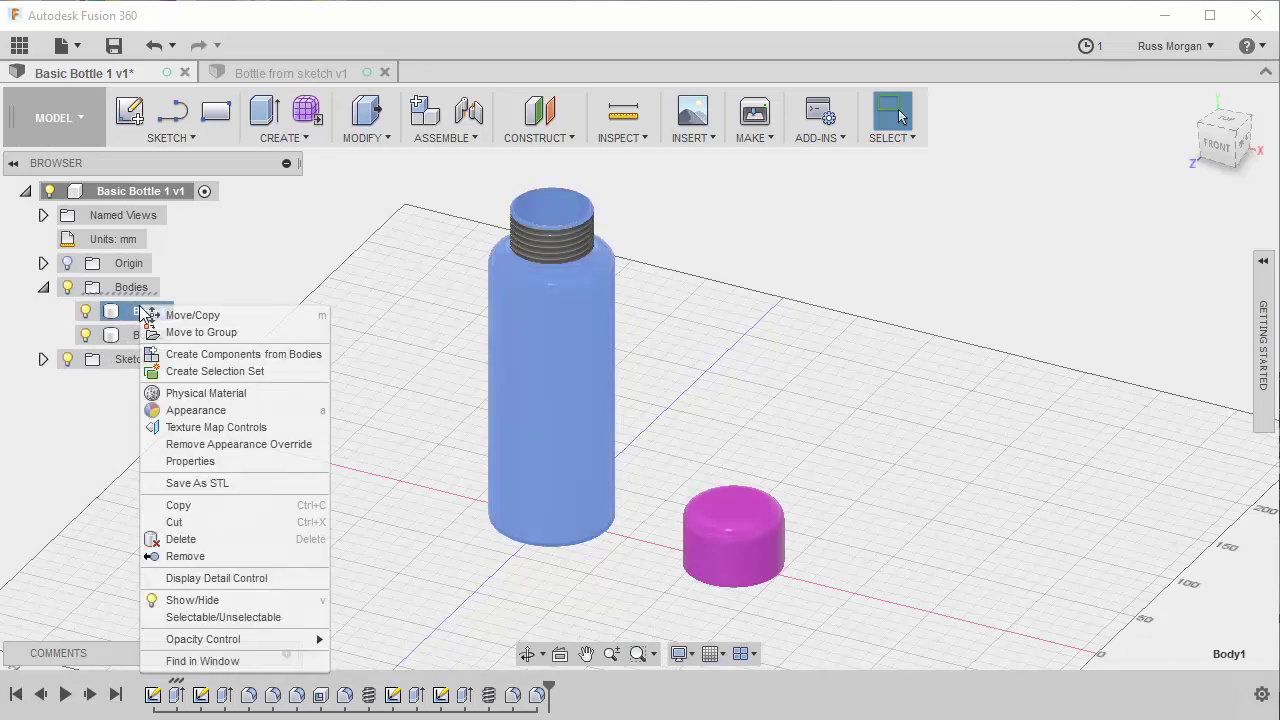
left_click(256, 355)
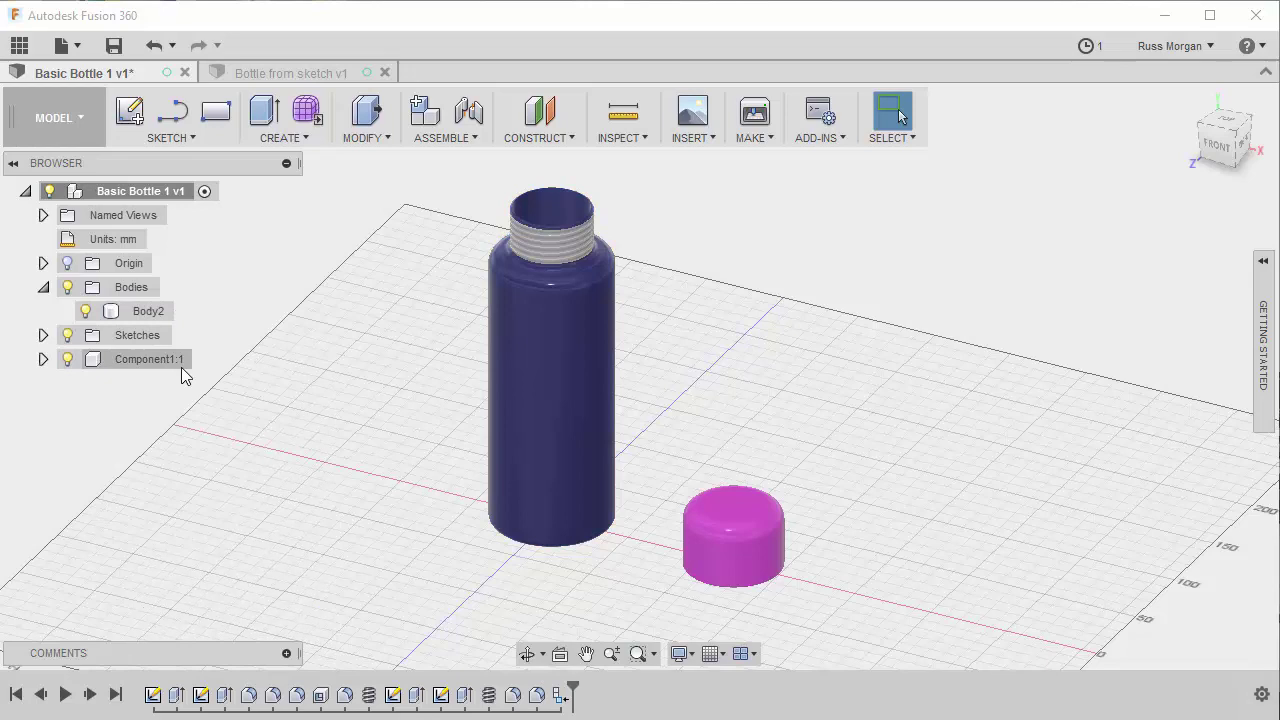
left_click(68, 359)
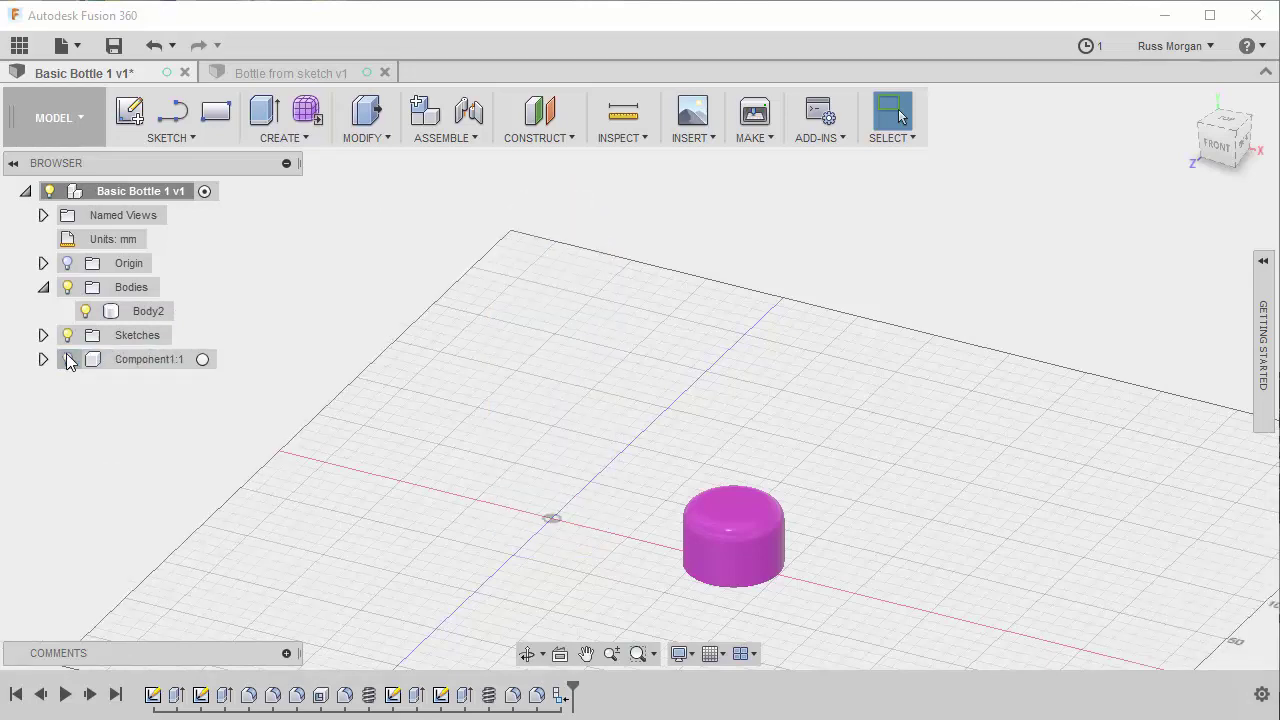
left_click(68, 359)
Rename the bottle's new component to Bottle
left_click(157, 362)
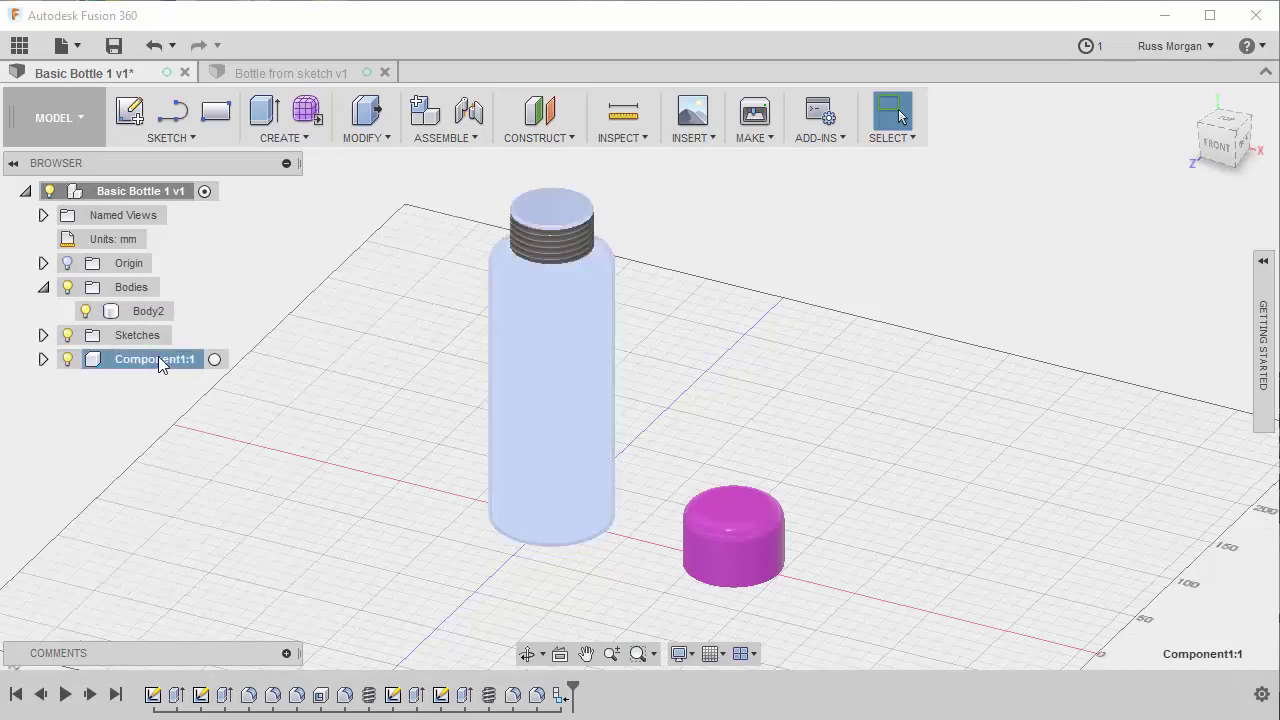
double_click(160, 362)
type("Bottle")
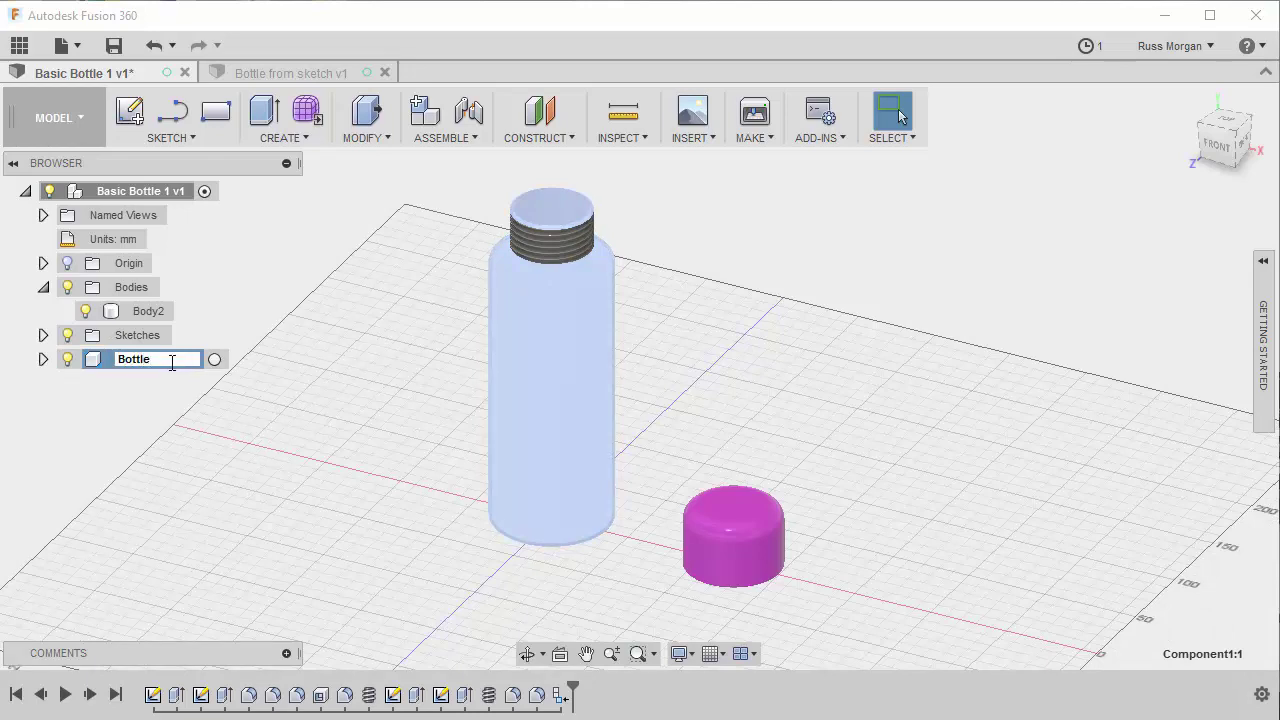
key("Return")
left_click(145, 418)
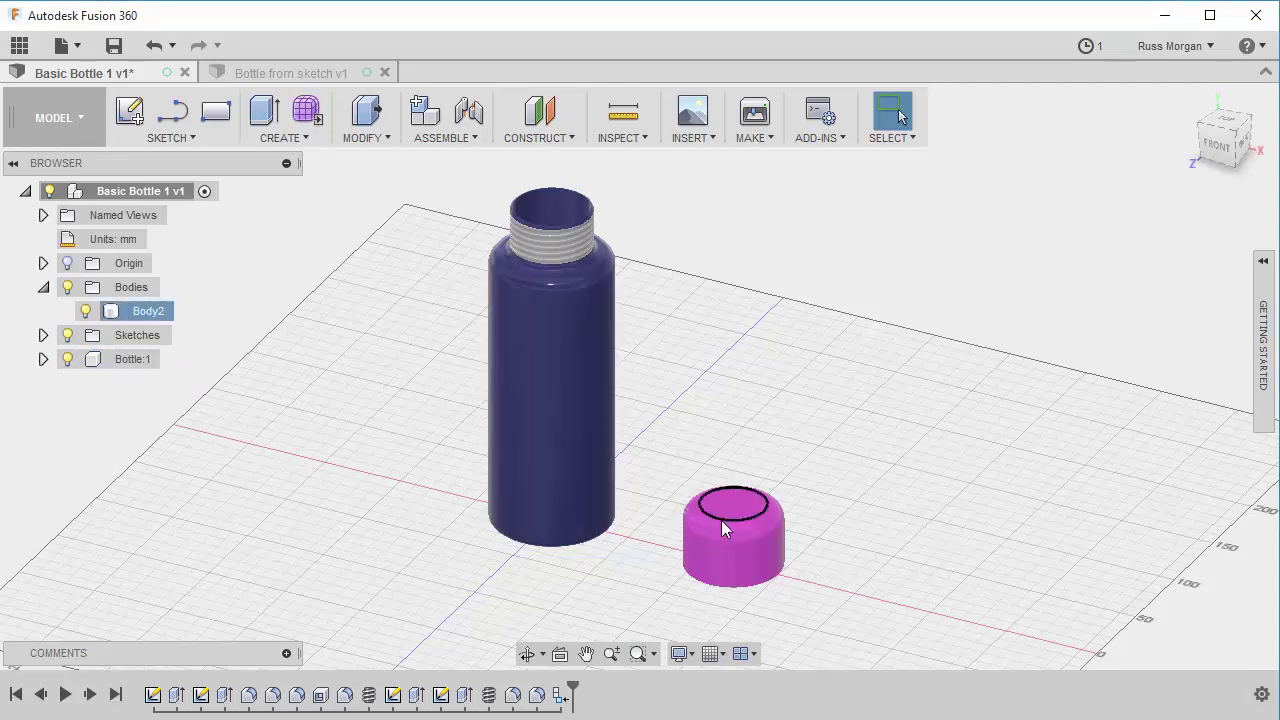
Check that Body2 is the lid and create a component from it
left_click(85, 311)
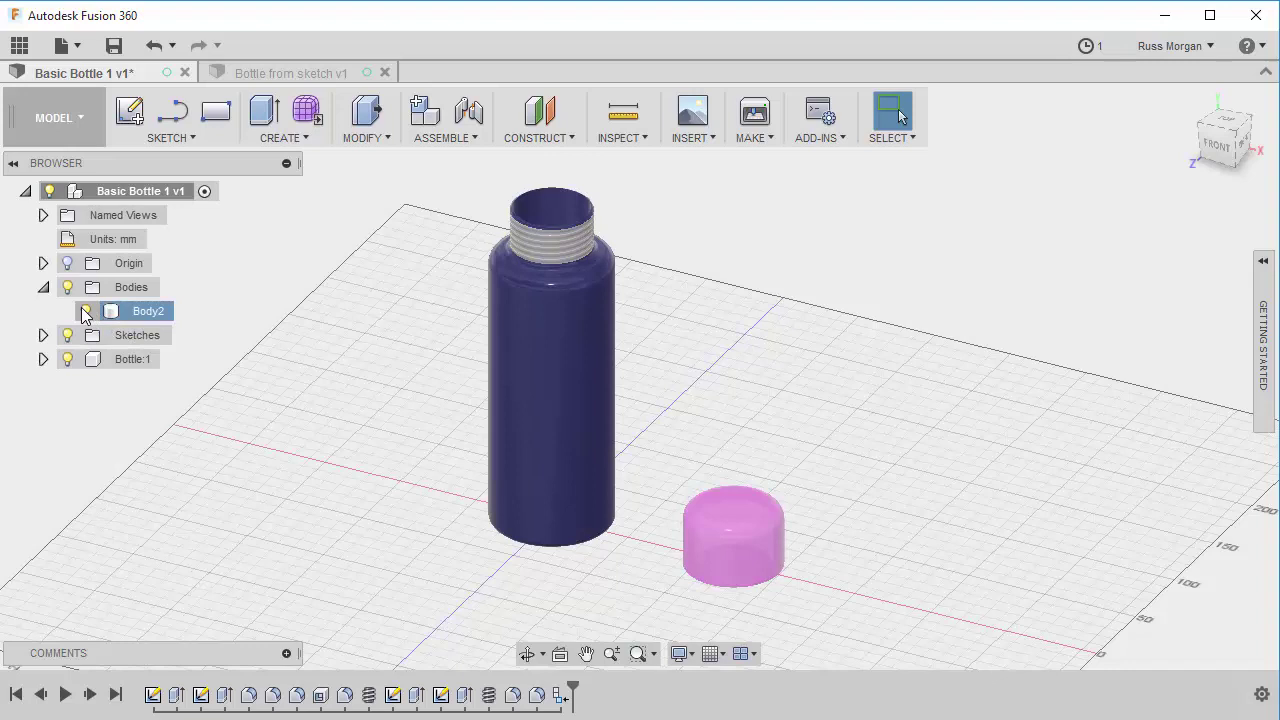
left_click(85, 311)
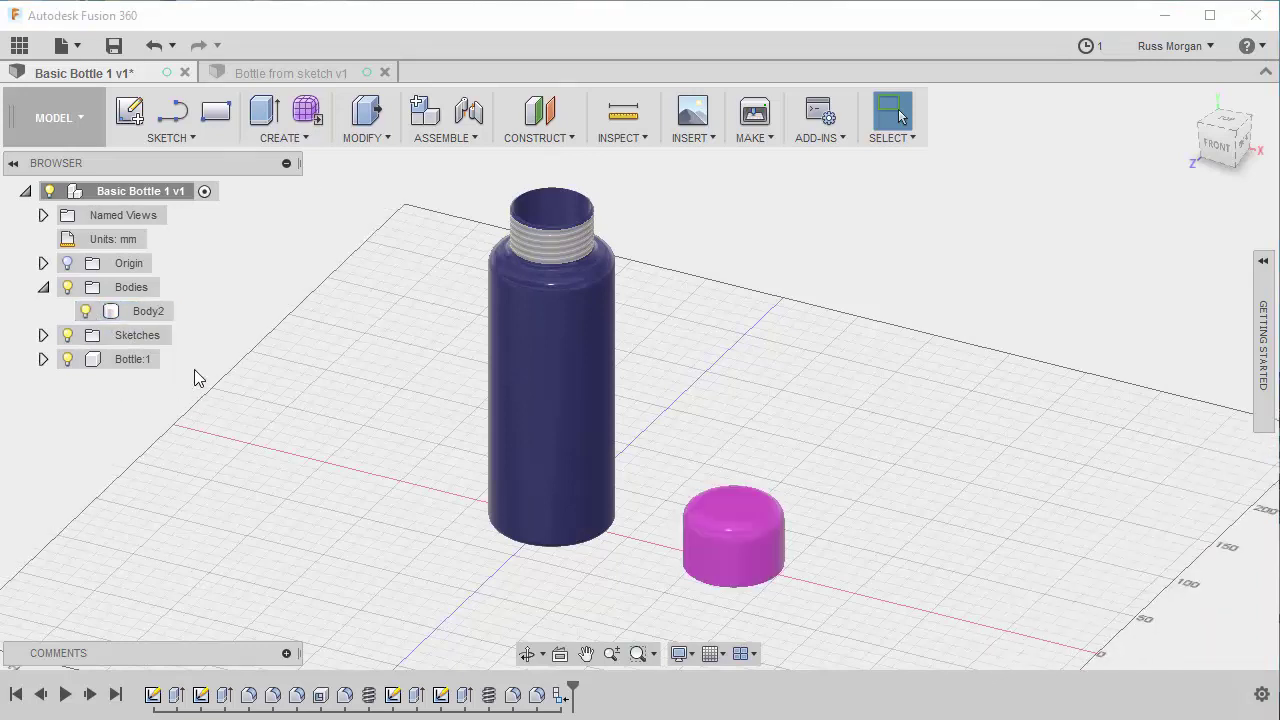
right_click(145, 314)
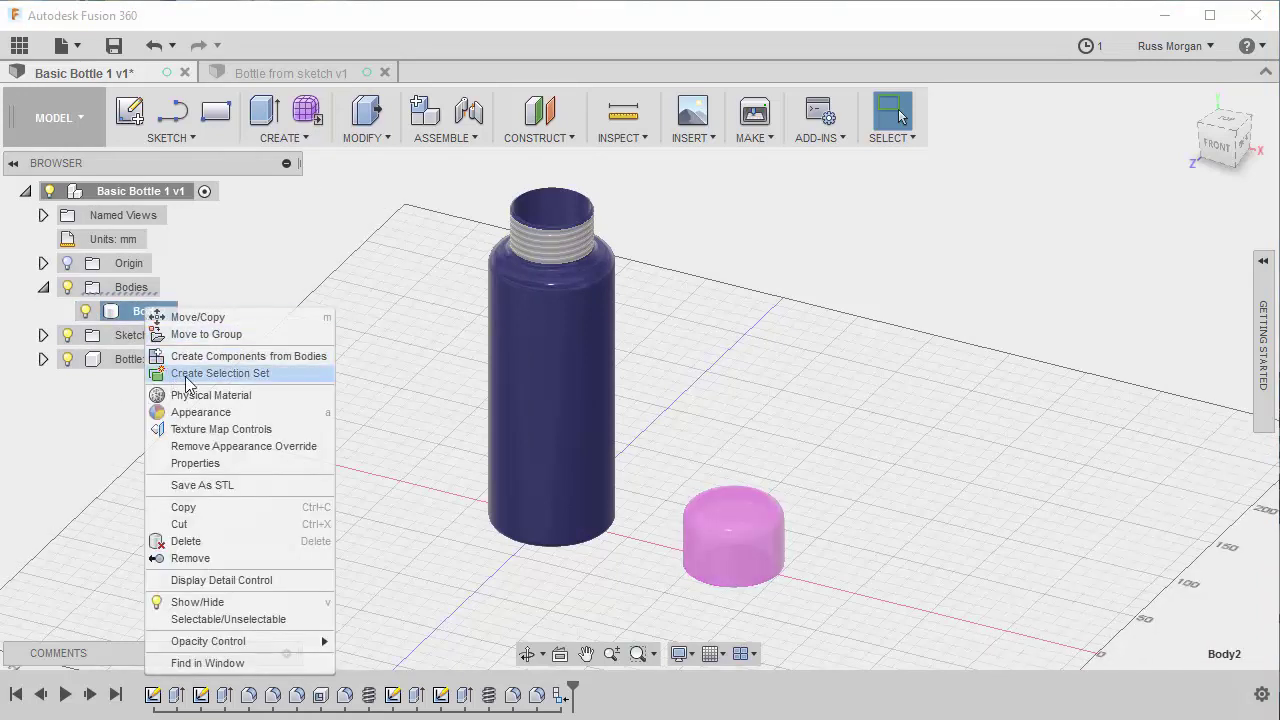
left_click(221, 362)
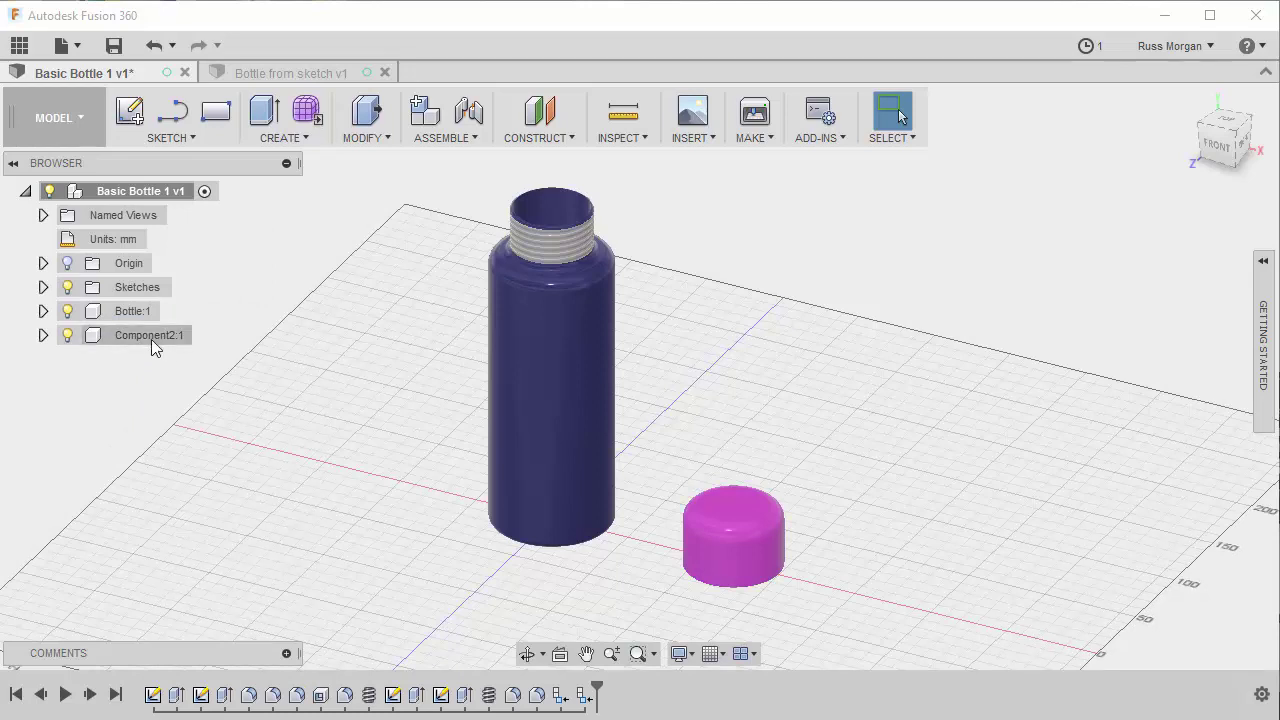
Rename the cap's new component to Lid and save the design as a new version
left_click(151, 339)
left_click(151, 338)
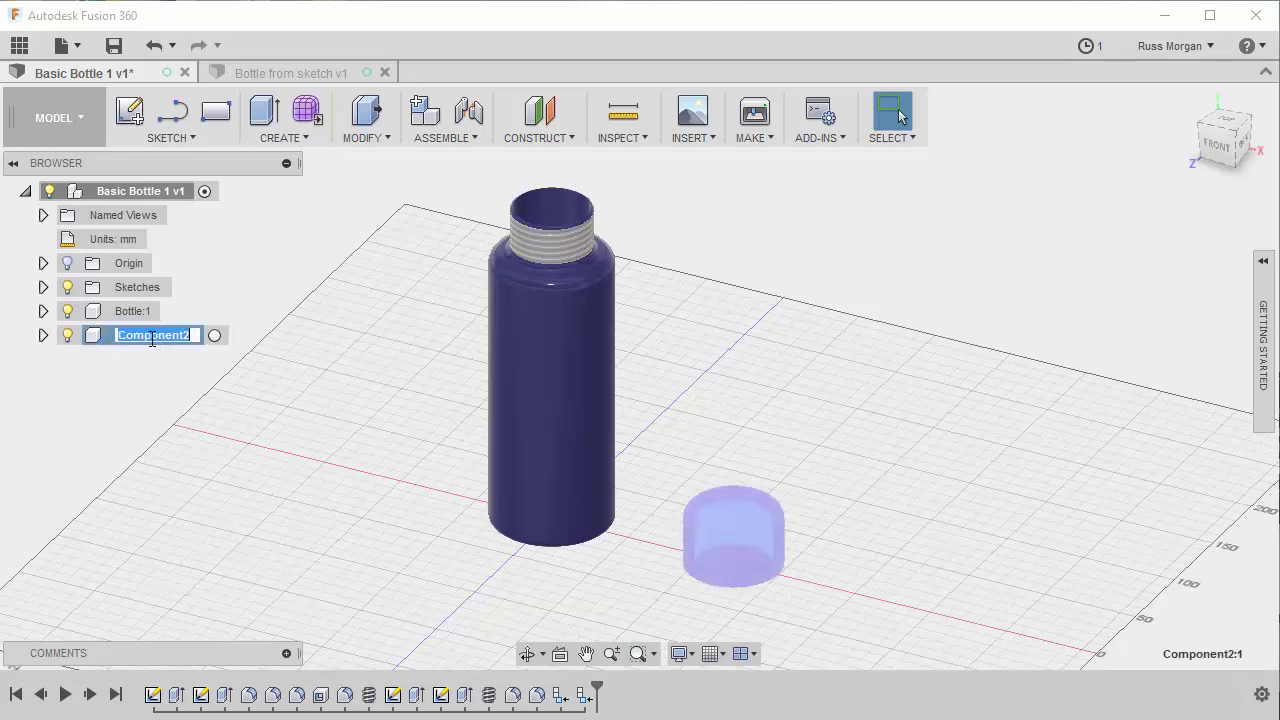
type("Lid")
key("Return")
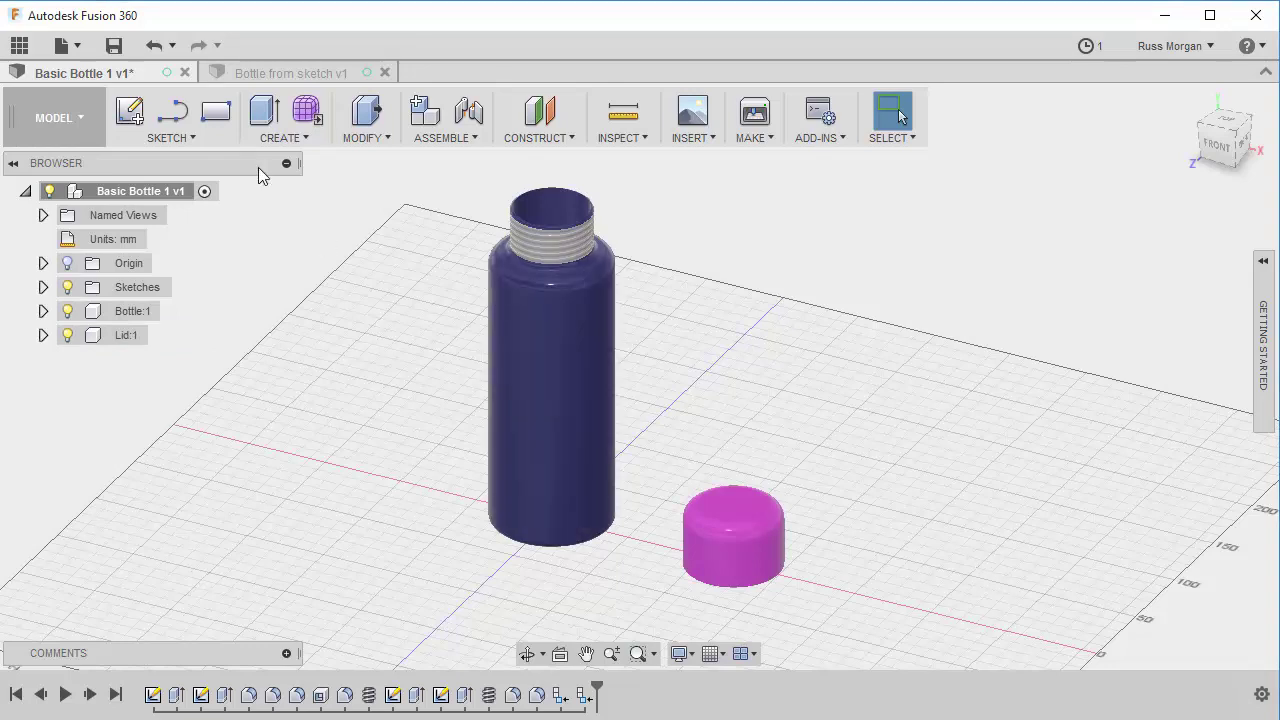
left_click(116, 49)
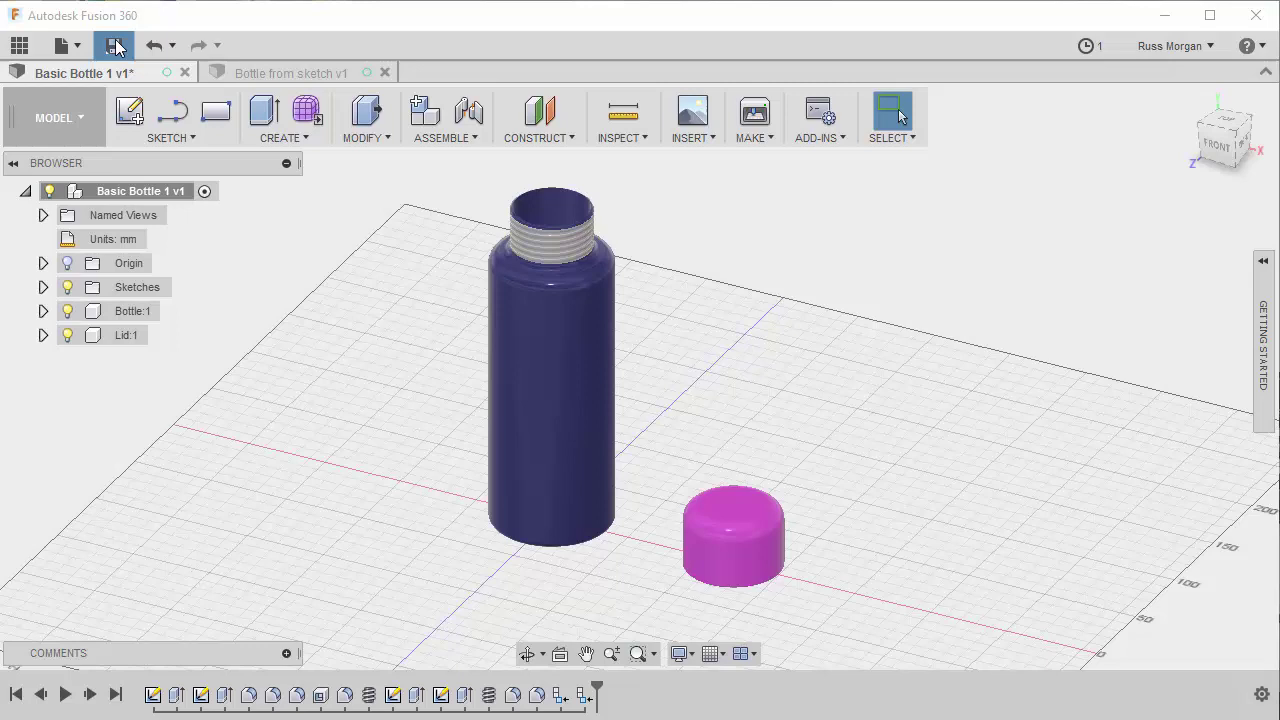
left_click(643, 362)
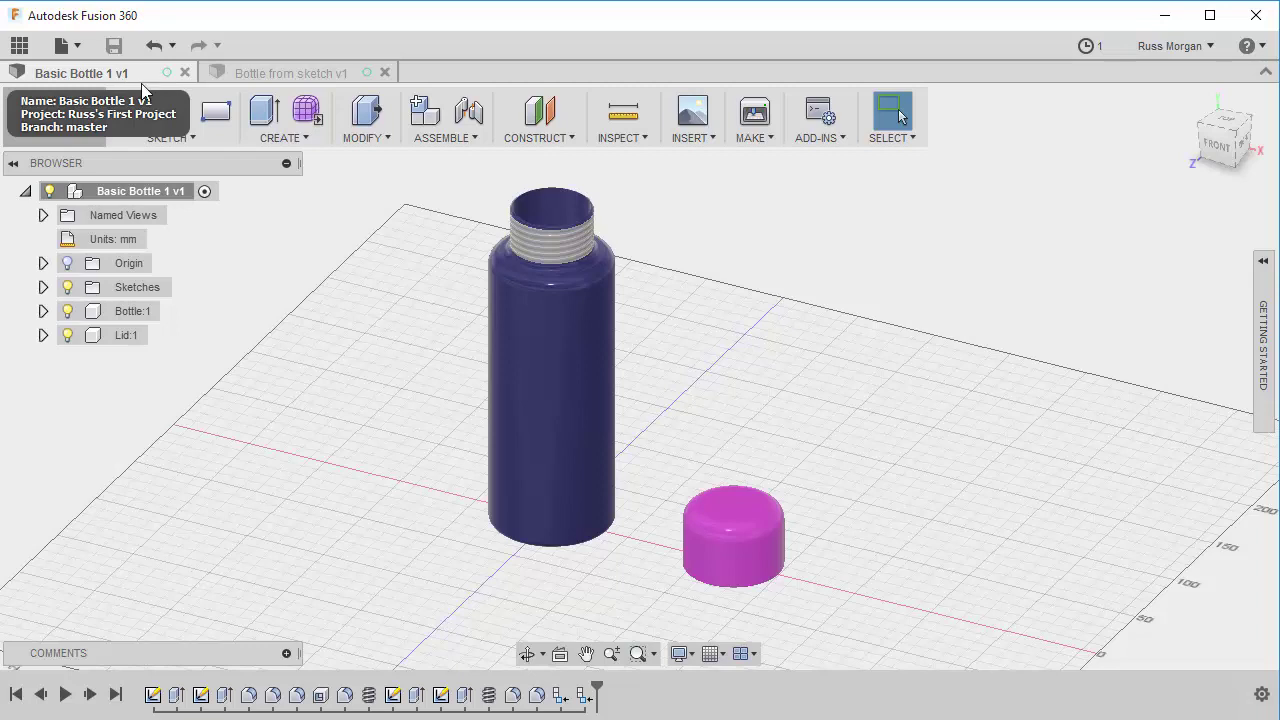
Start a joint and choose the centre of the lid's lower opening as the location on the first component
scroll(510, 370, "down", 3)
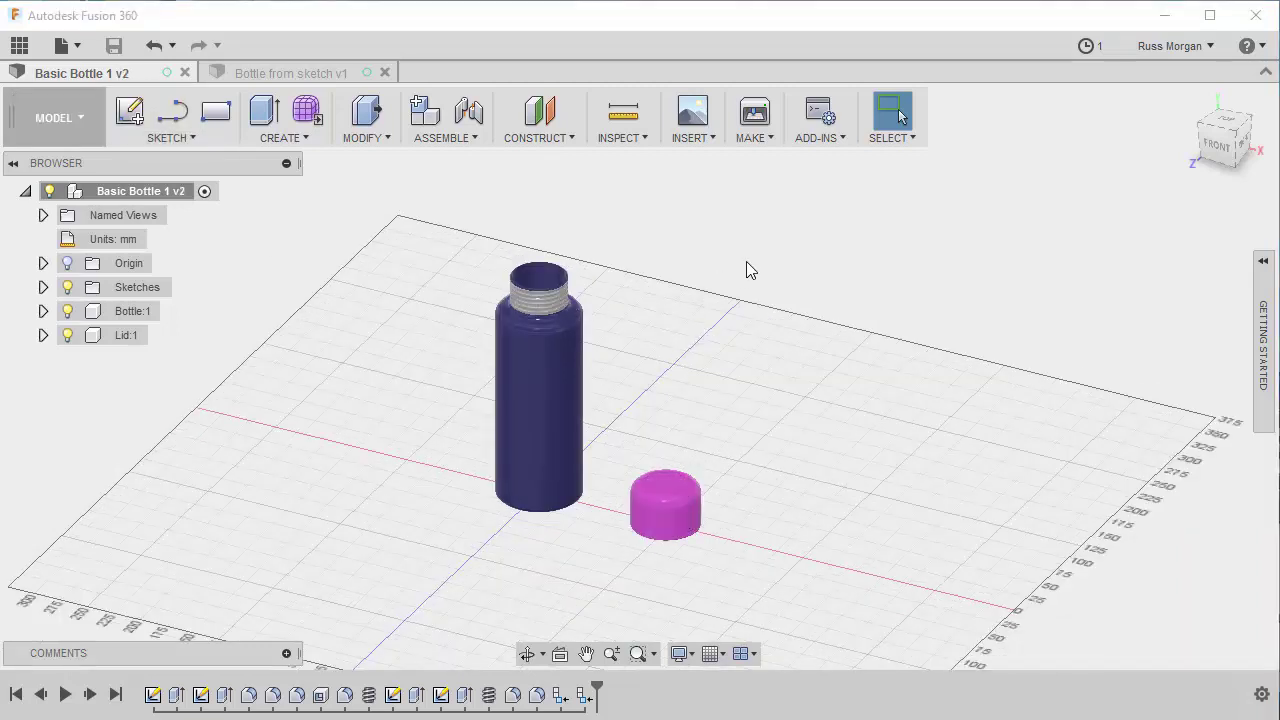
left_click(445, 135)
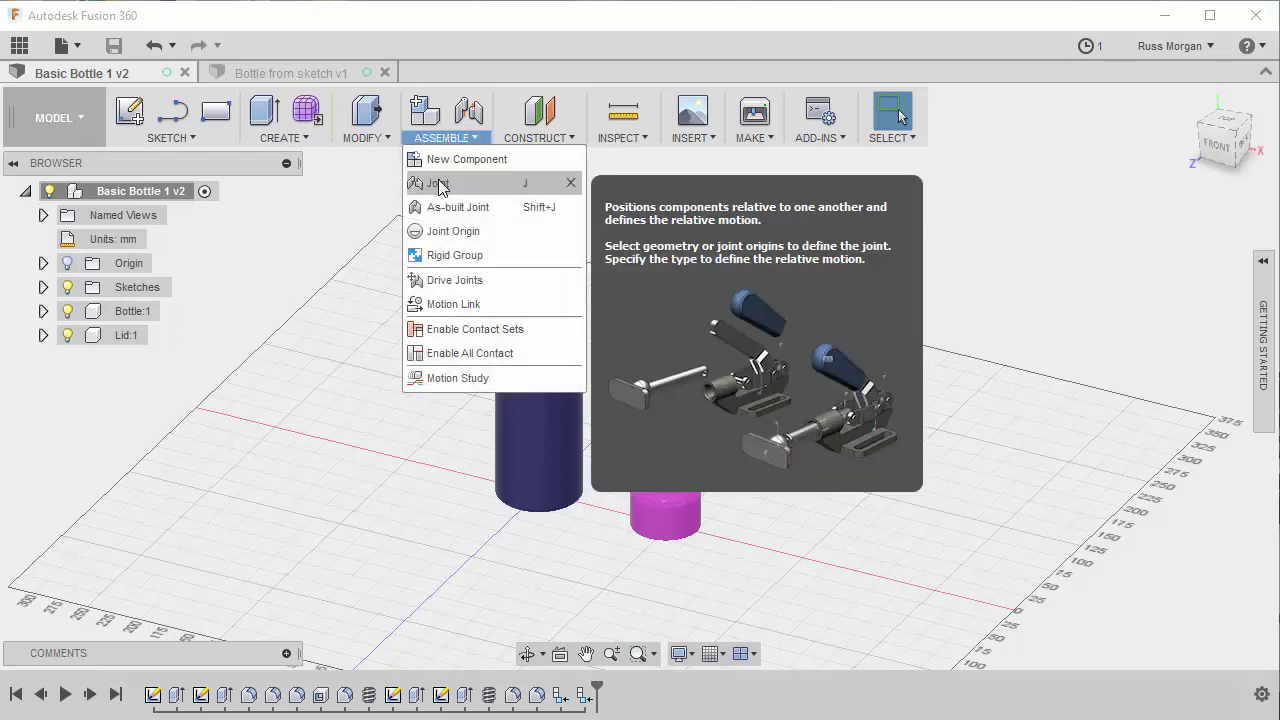
left_click(437, 185)
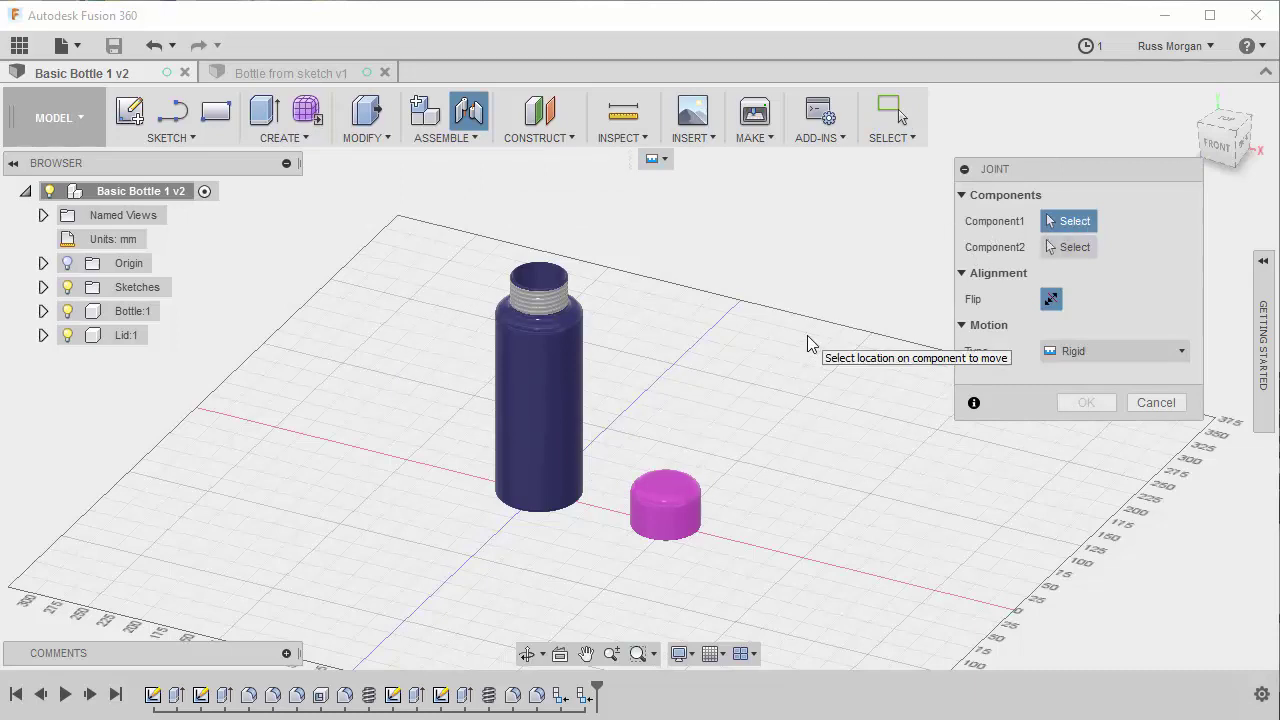
middle_click_drag(762, 527, 763, 409, "shift")
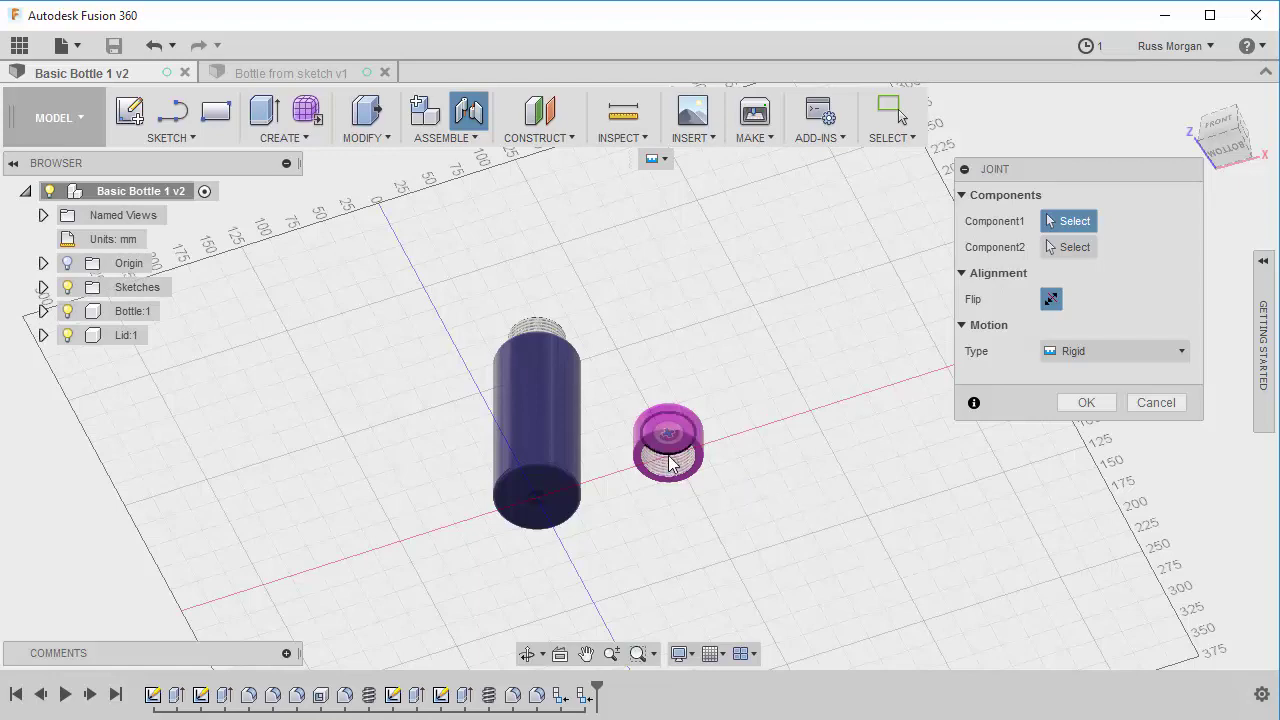
scroll(668, 475, "down", 1)
scroll(668, 475, "up", 5)
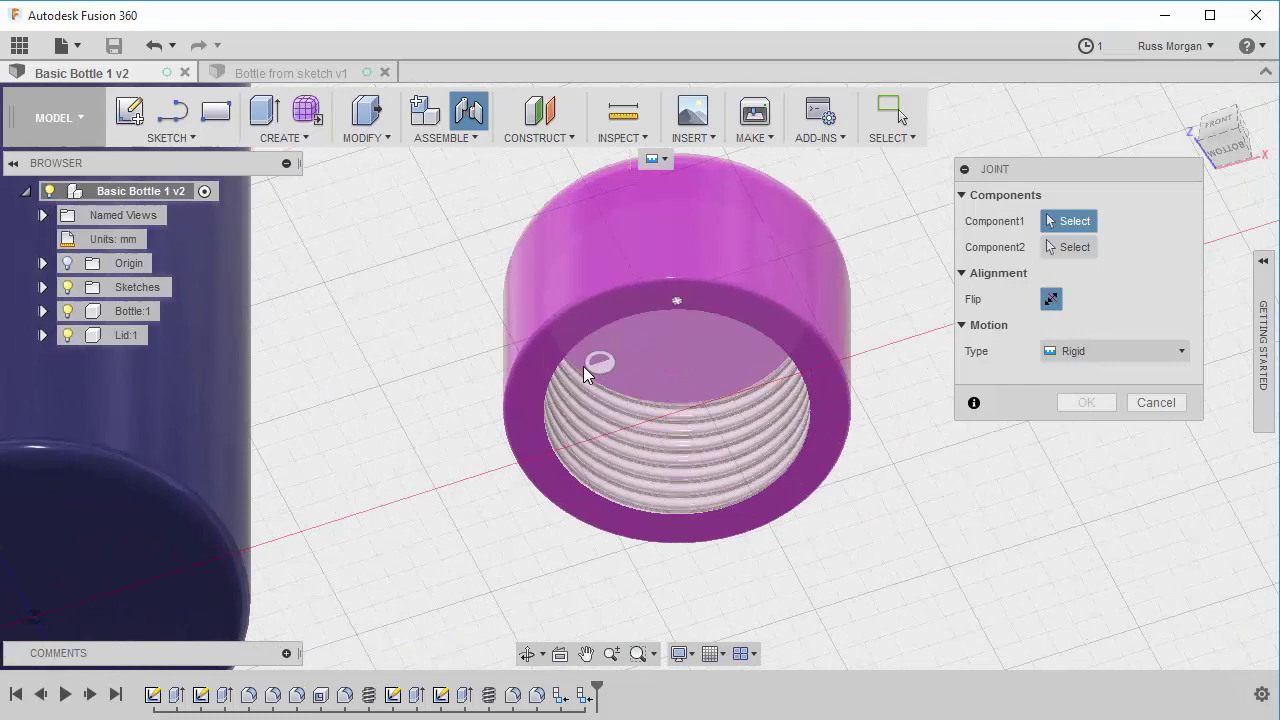
left_click(553, 442)
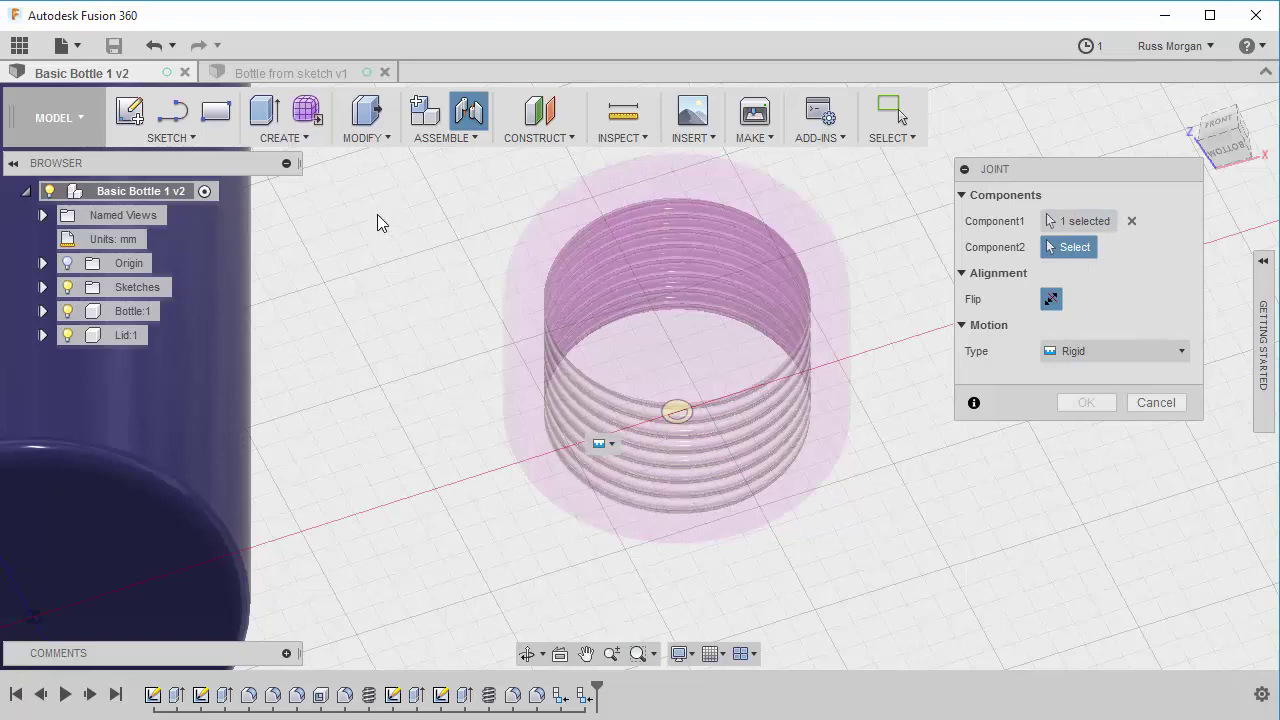
Choose the centre of the bottle's neck rim as the joint location on the second component
middle_click_drag(377, 220, 370, 258, "shift")
scroll(368, 247, "up", 2)
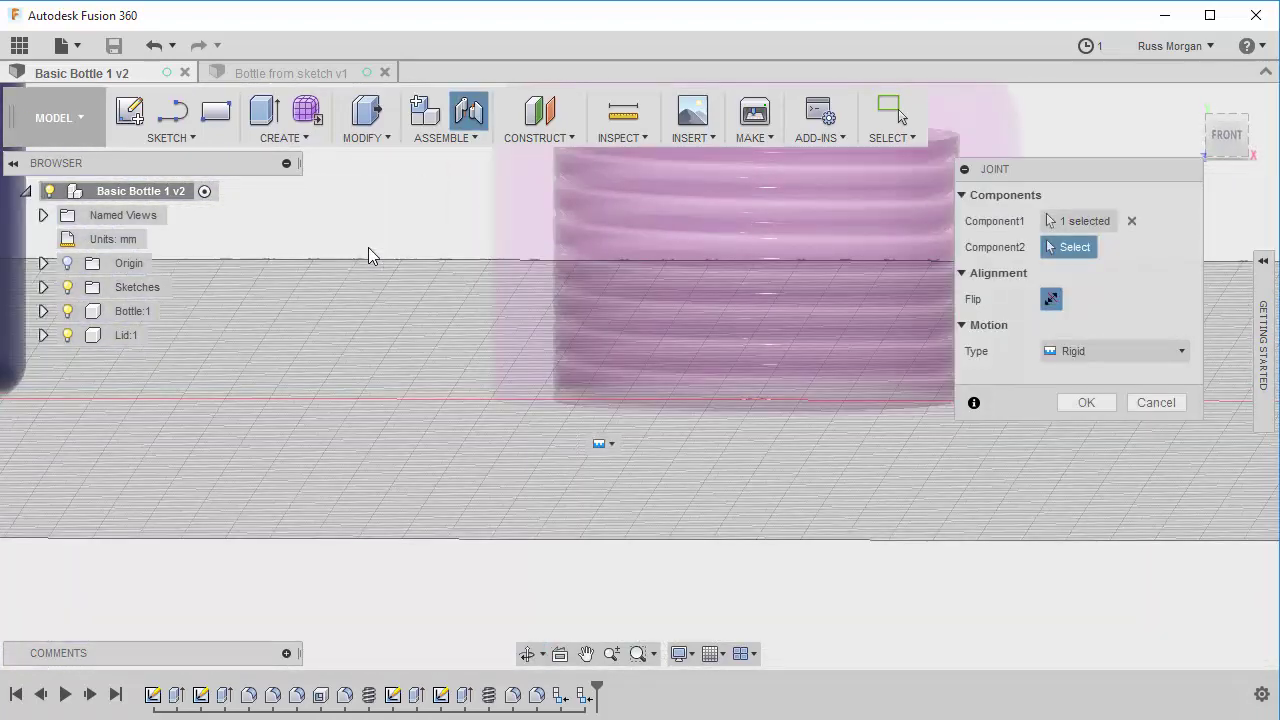
scroll(368, 247, "down", 10)
middle_click_drag(378, 190, 440, 300)
scroll(437, 313, "up", 2)
scroll(436, 313, "up", 6)
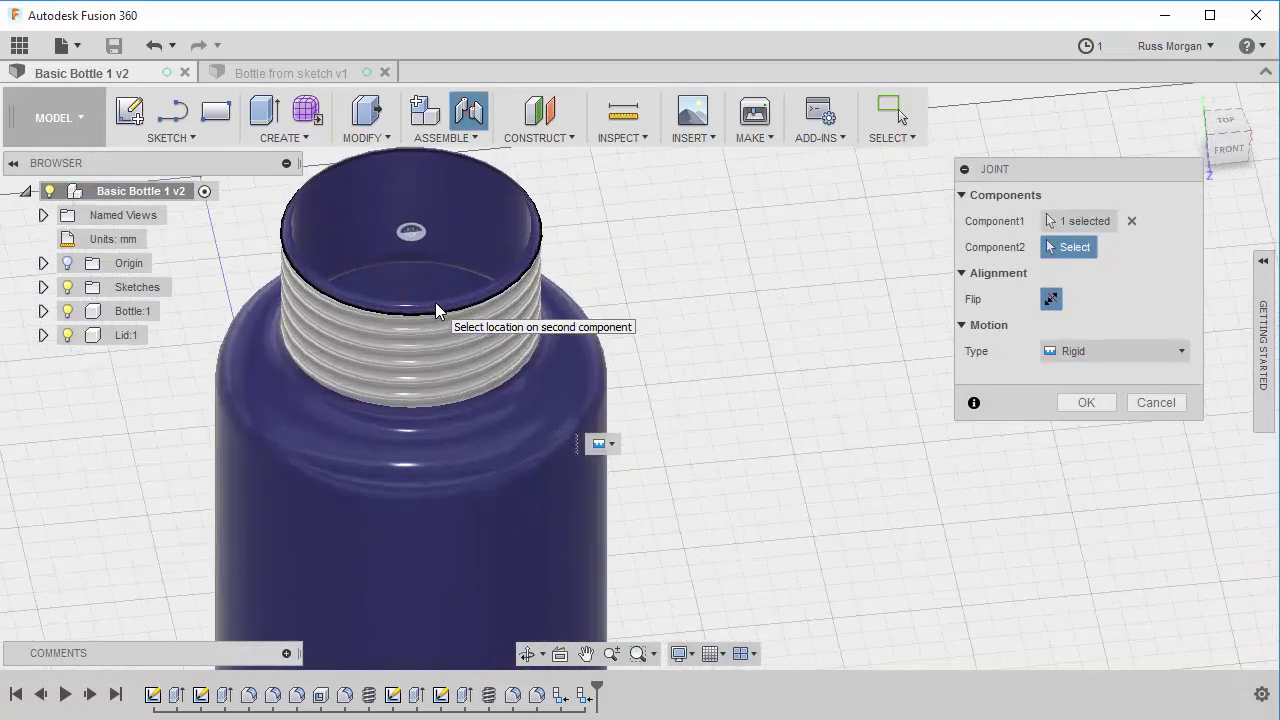
left_click(413, 231)
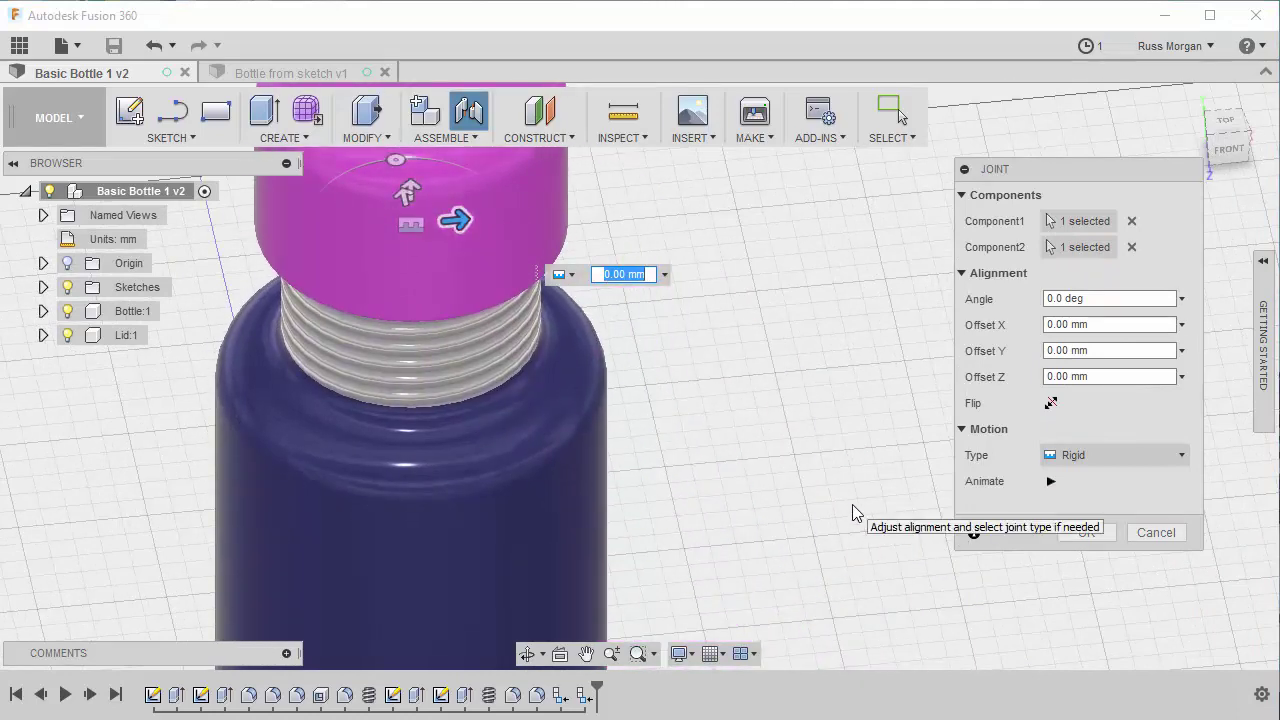
Offset the lid 10 mm above the neck along Z and create the joint with Rigid motion
scroll(772, 463, "down", 5)
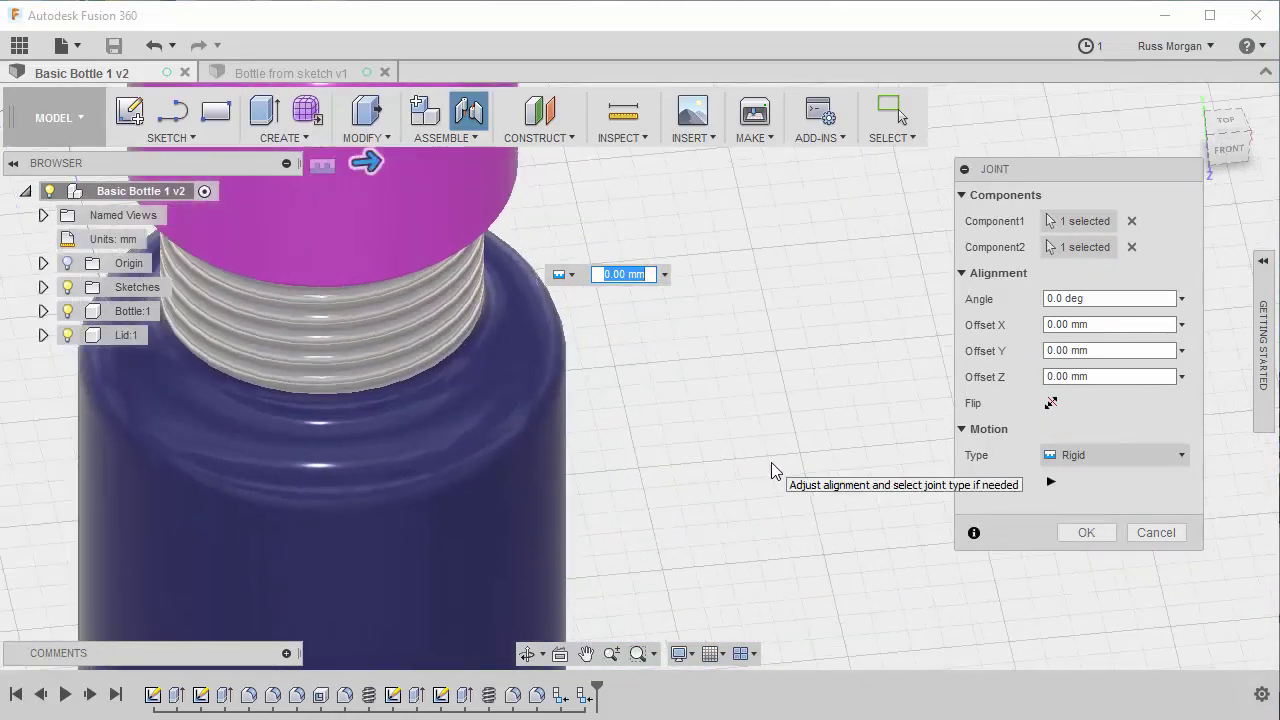
middle_click_drag(810, 518, 808, 446, "shift")
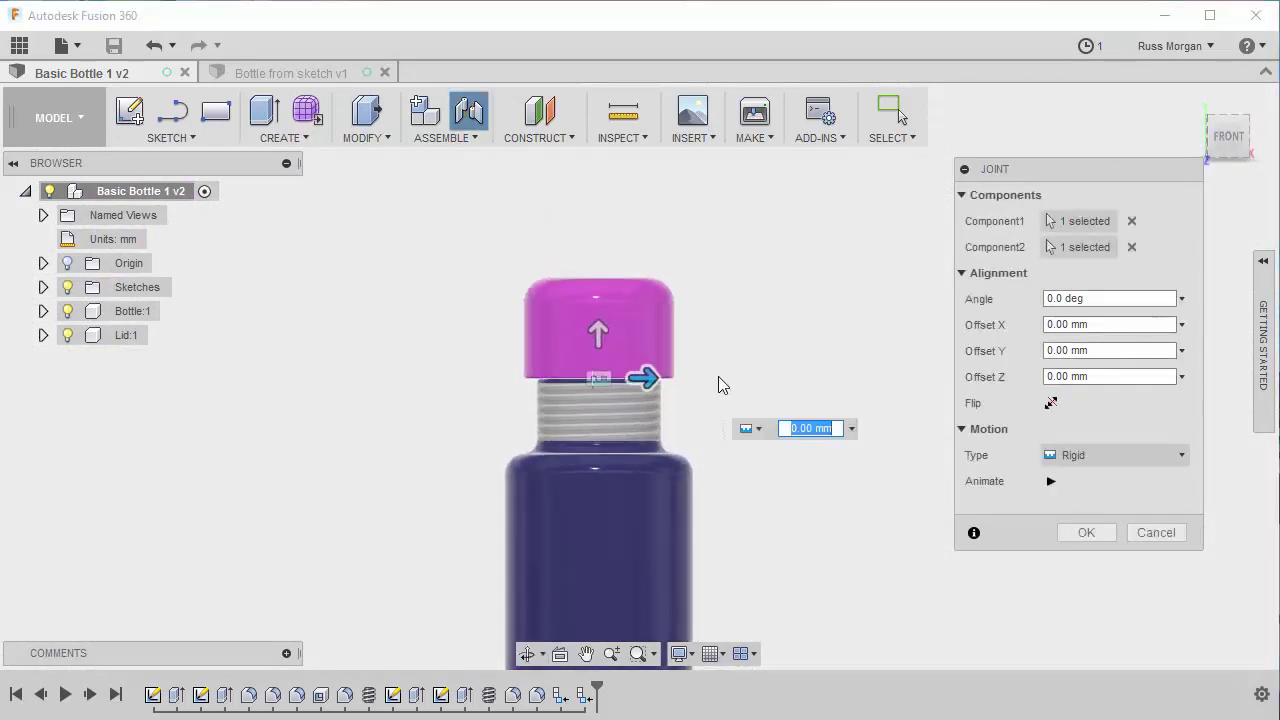
mouse_move(599, 332)
left_mouse_down()
mouse_move(597, 251)
mouse_move(600, 408)
mouse_move(600, 281)
mouse_move(597, 309)
left_mouse_up()
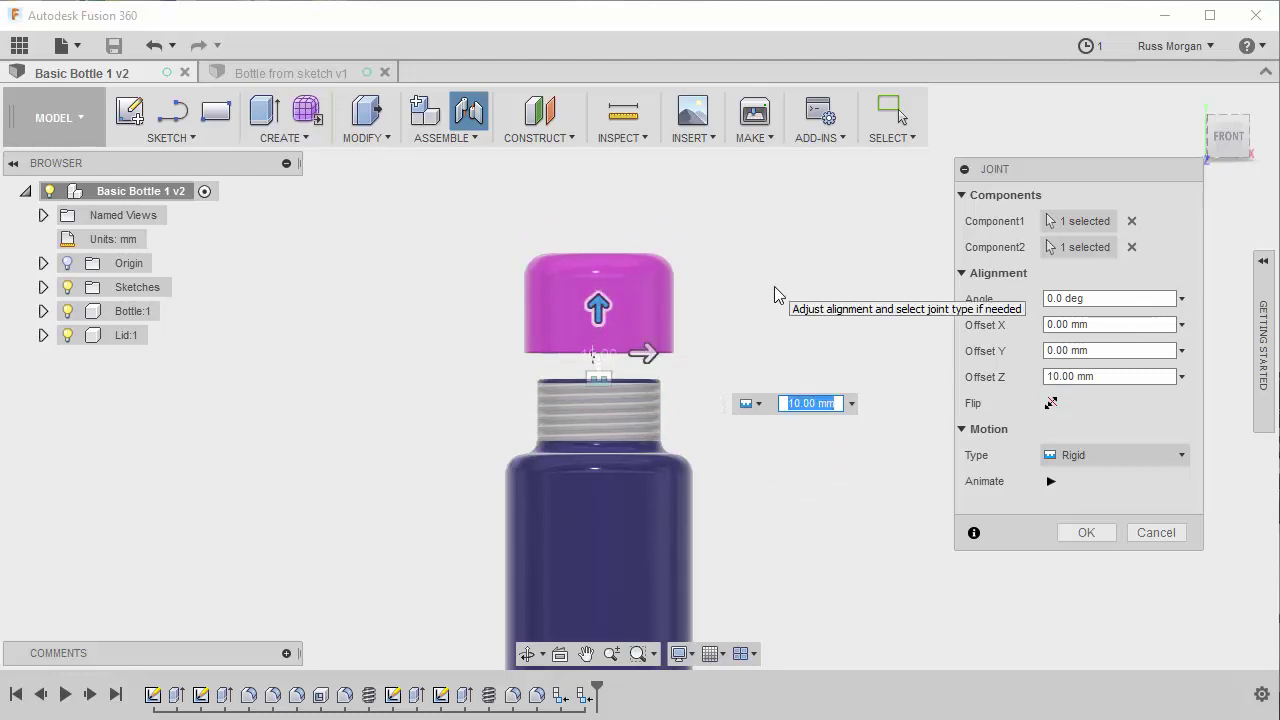
left_click(1087, 533)
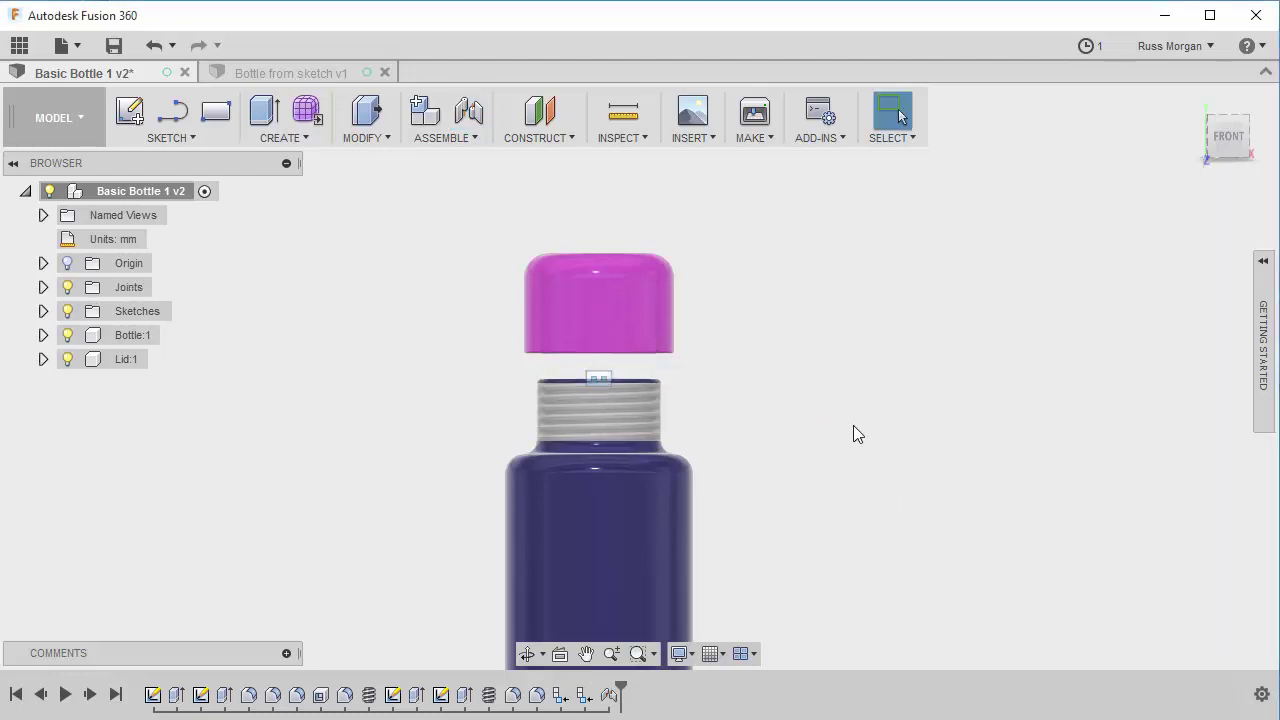
Hide the joints in the design so the joint marker no longer shows on the bottle
scroll(891, 426, "up", 3)
scroll(833, 456, "down", 2)
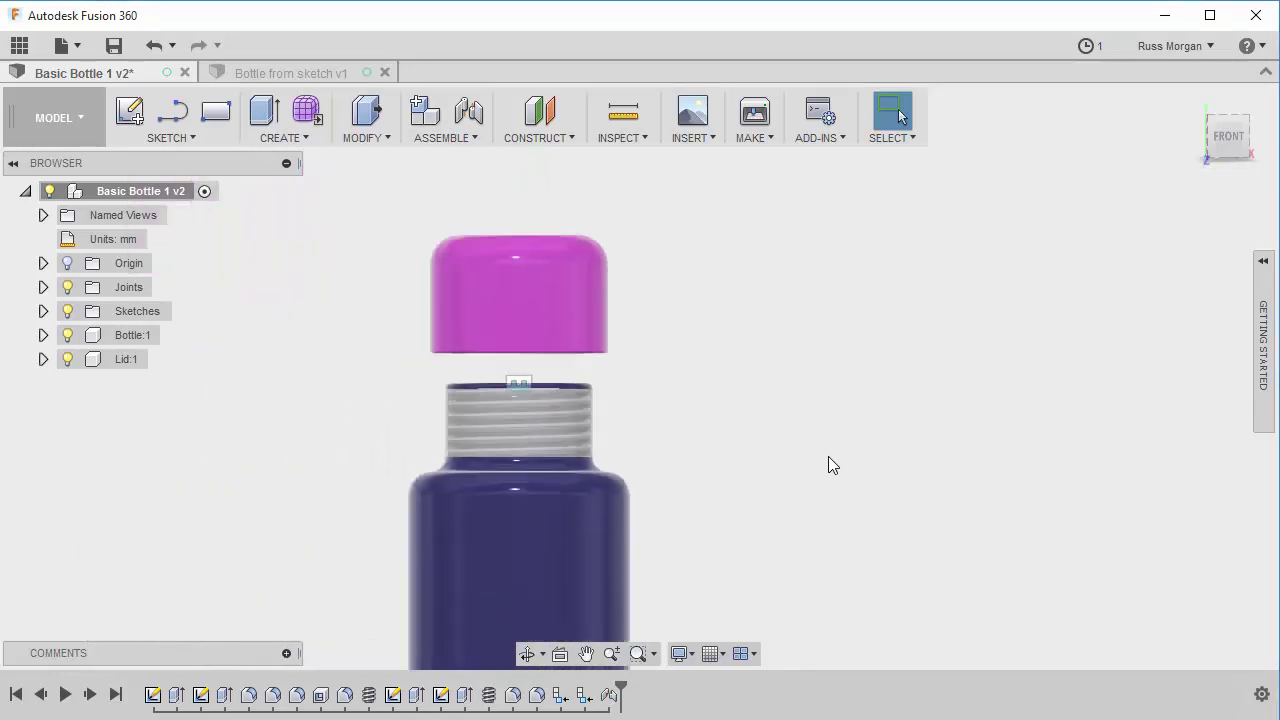
scroll(830, 450, "down", 3)
middle_click_drag(835, 444, 811, 380, "shift")
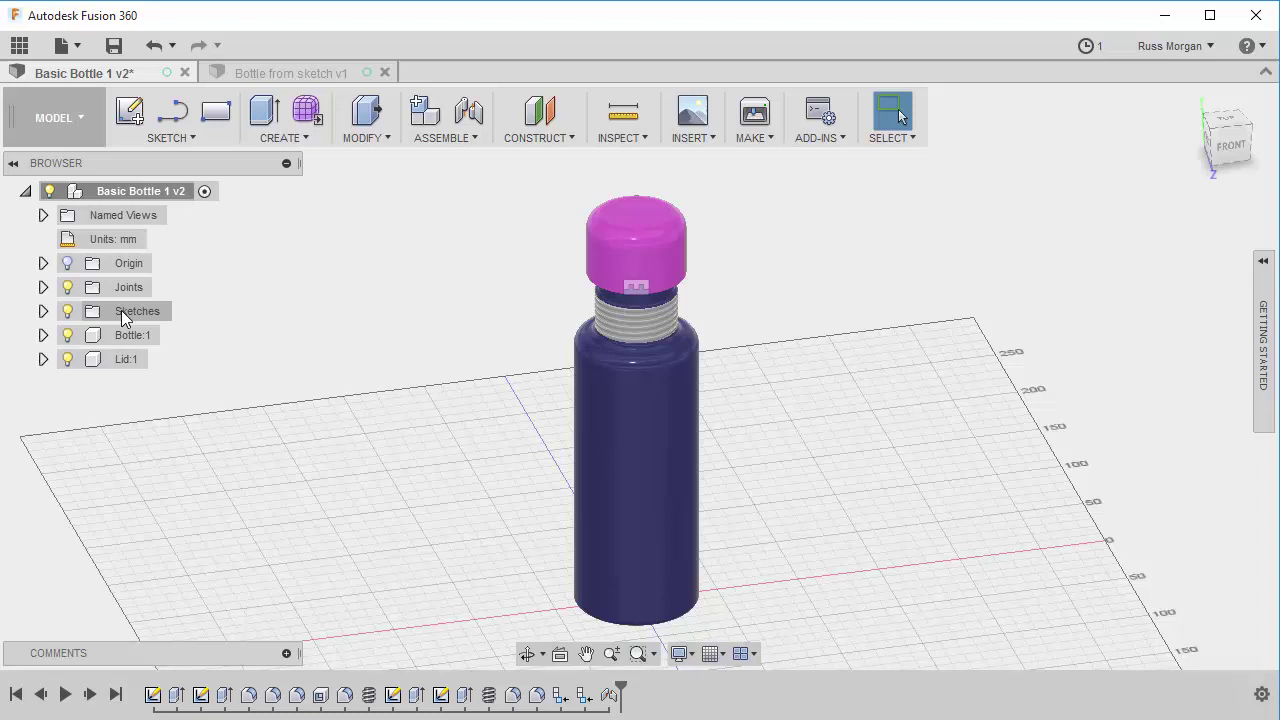
left_click(122, 287)
left_click(67, 287)
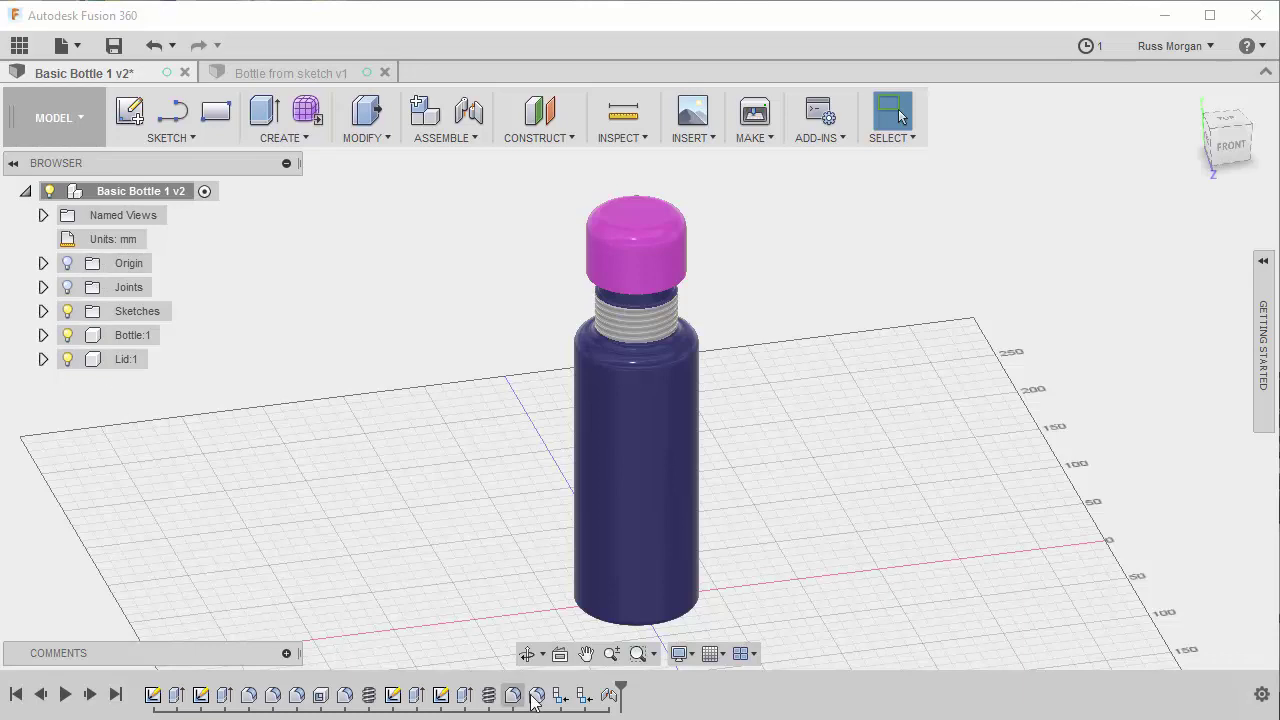
Edit the rigid joint between lid and bottle, setting its Z offset to -30 mm to seat the lid on the neck
right_click(610, 698)
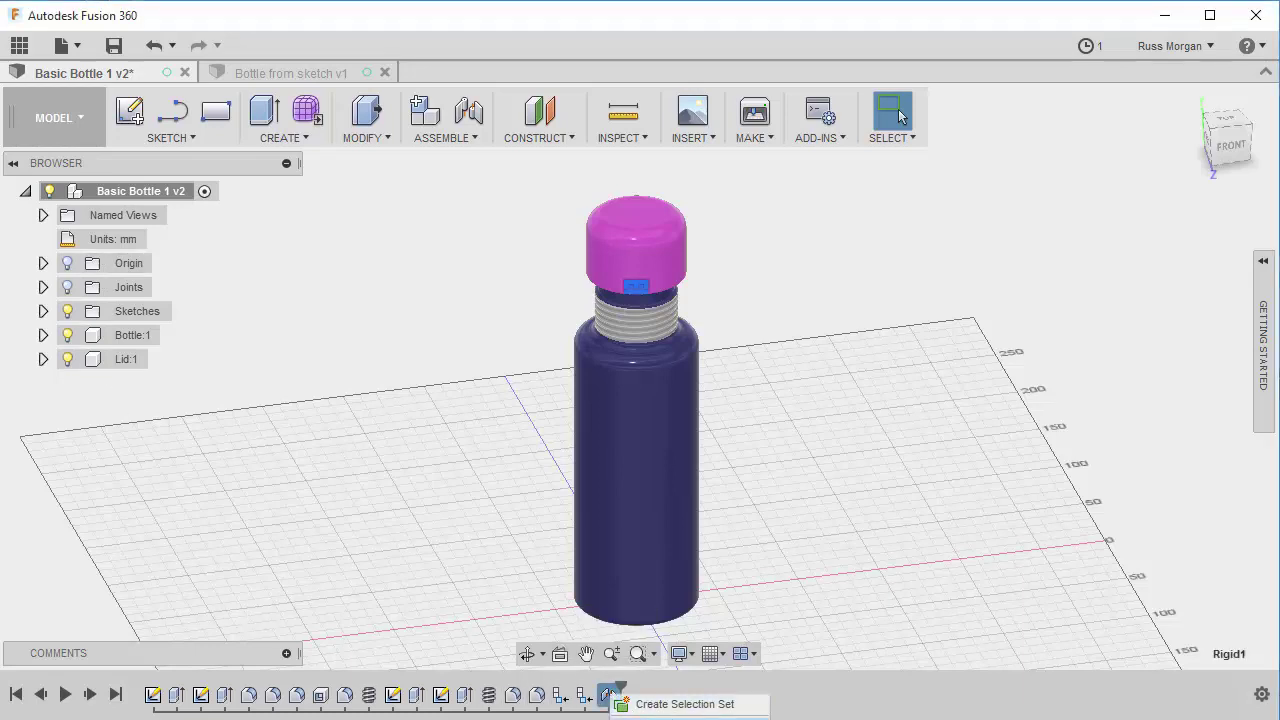
left_click(658, 716)
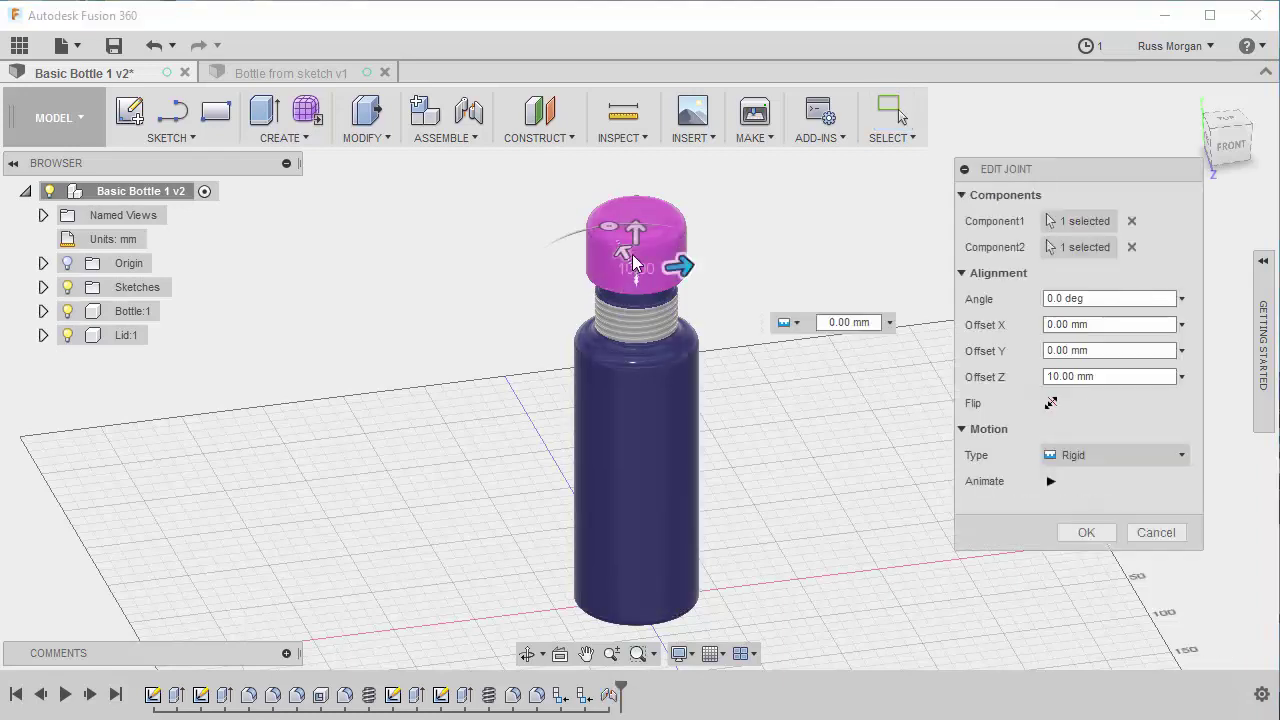
left_click_drag(637, 232, 635, 296)
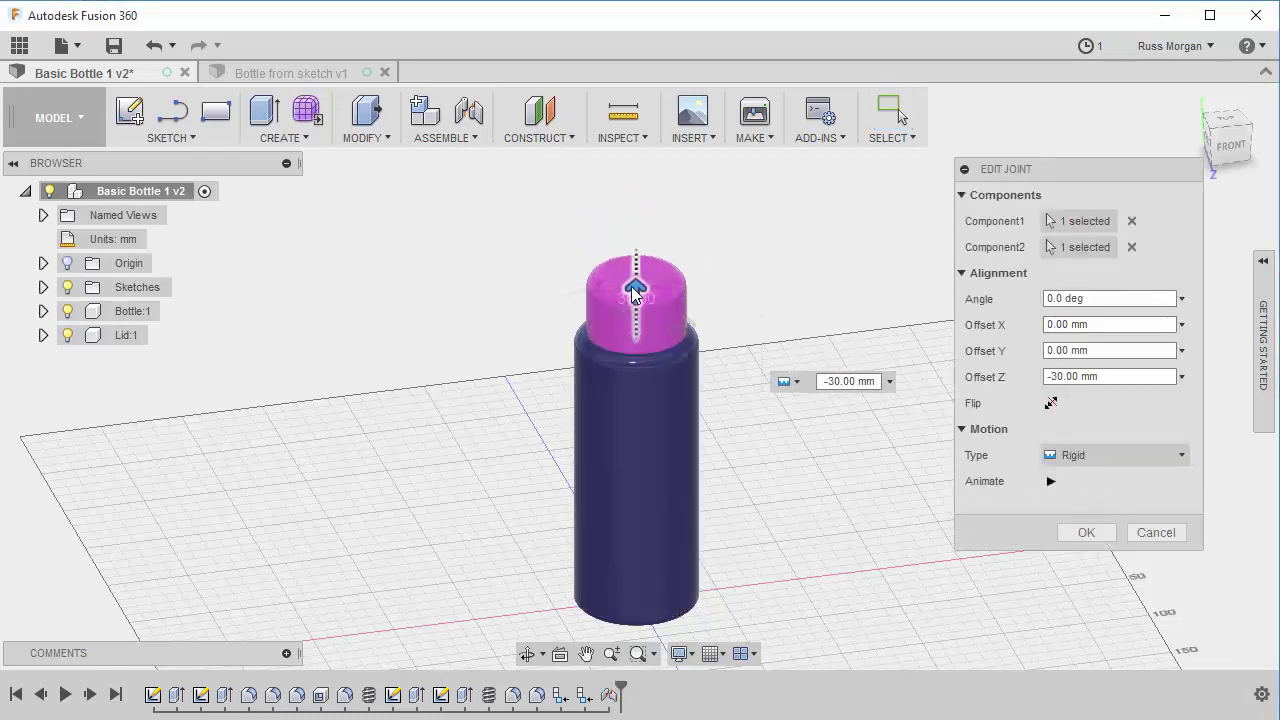
left_click(1086, 532)
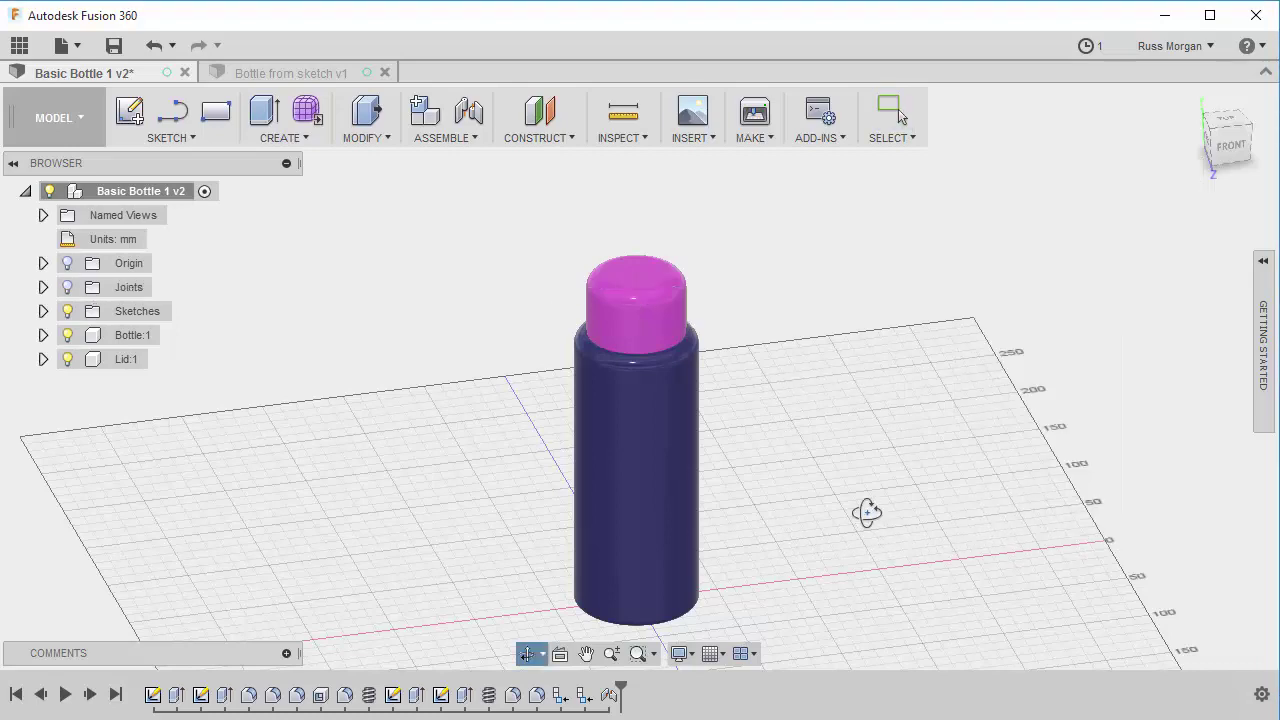